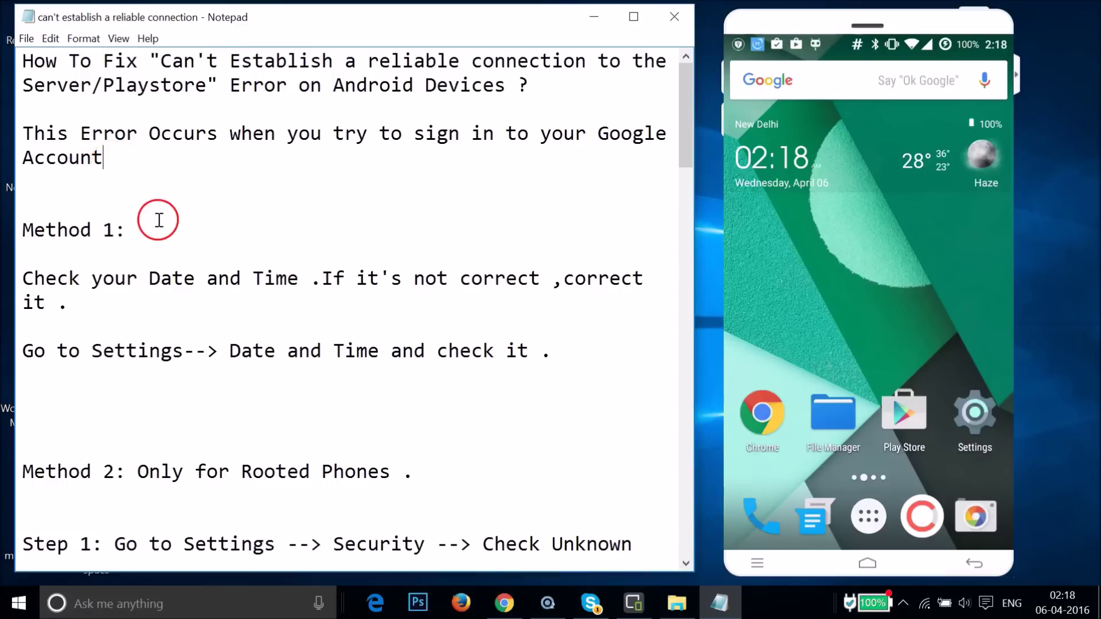
Open the phone's Date & time settings
{"action": "scroll", "coordinate": [159, 220], "scroll_direction": "down", "scroll_amount": 15}
{"action": "scroll", "coordinate": [159, 220], "scroll_direction": "up", "scroll_amount": 15}
{"action": "left_click", "coordinate": [975, 416]}
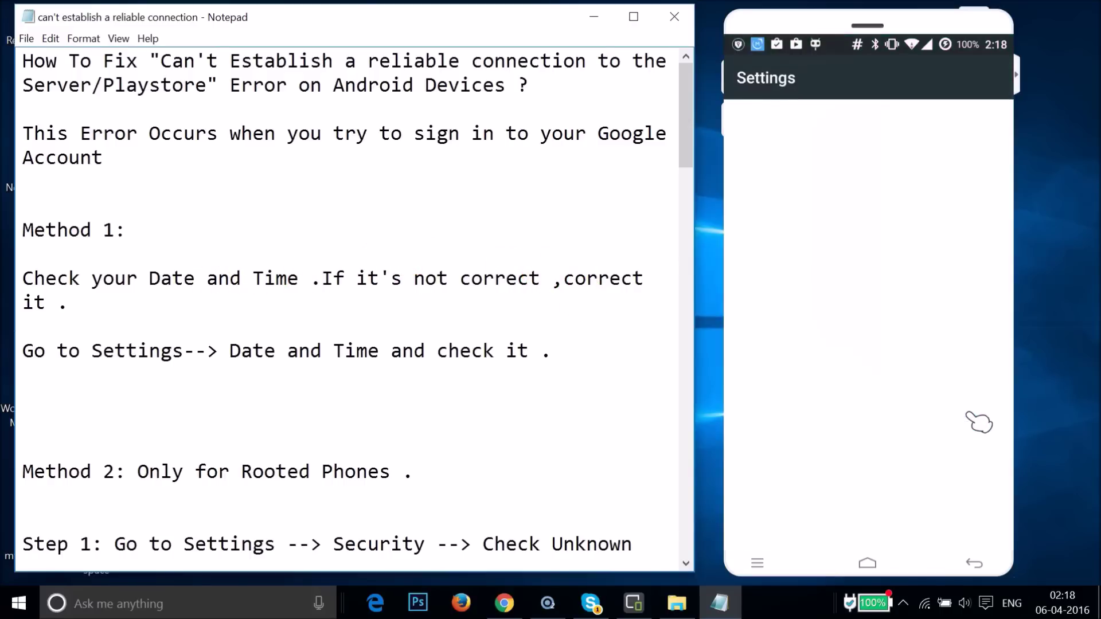
{"action": "scroll", "coordinate": [979, 423], "scroll_direction": "down", "scroll_amount": 10}
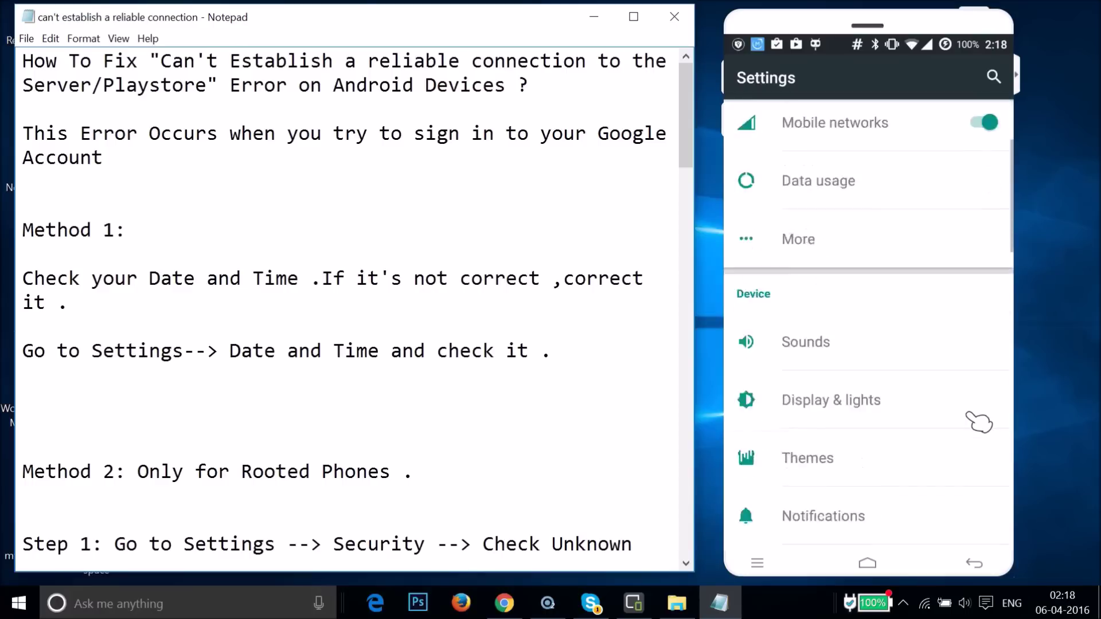
{"action": "scroll", "coordinate": [980, 423], "scroll_direction": "down", "scroll_amount": 10}
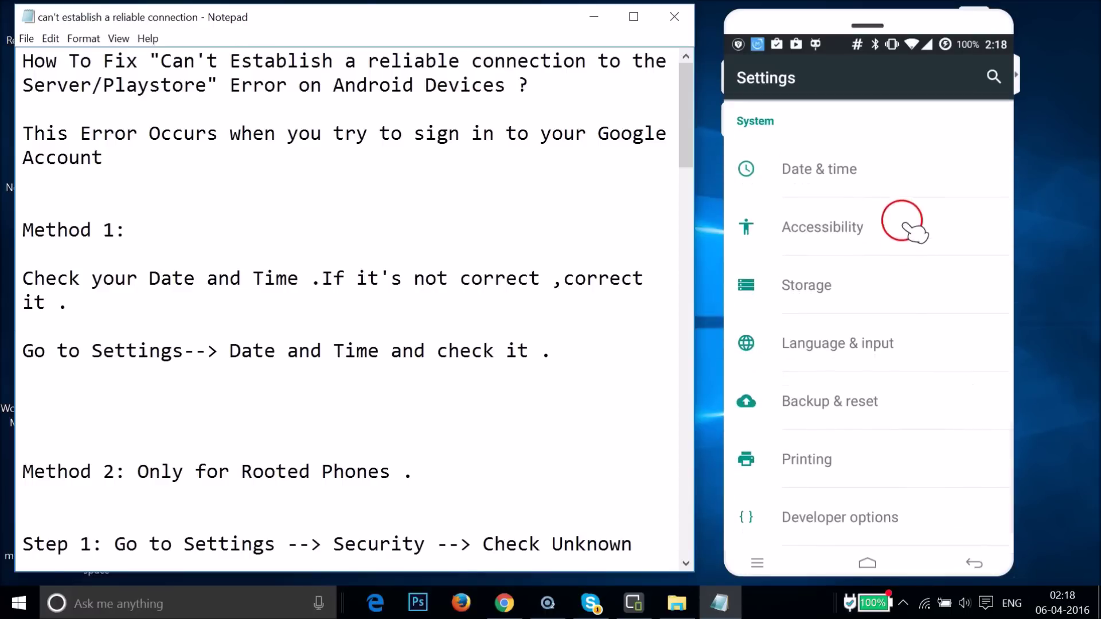
{"action": "left_click", "coordinate": [880, 187]}
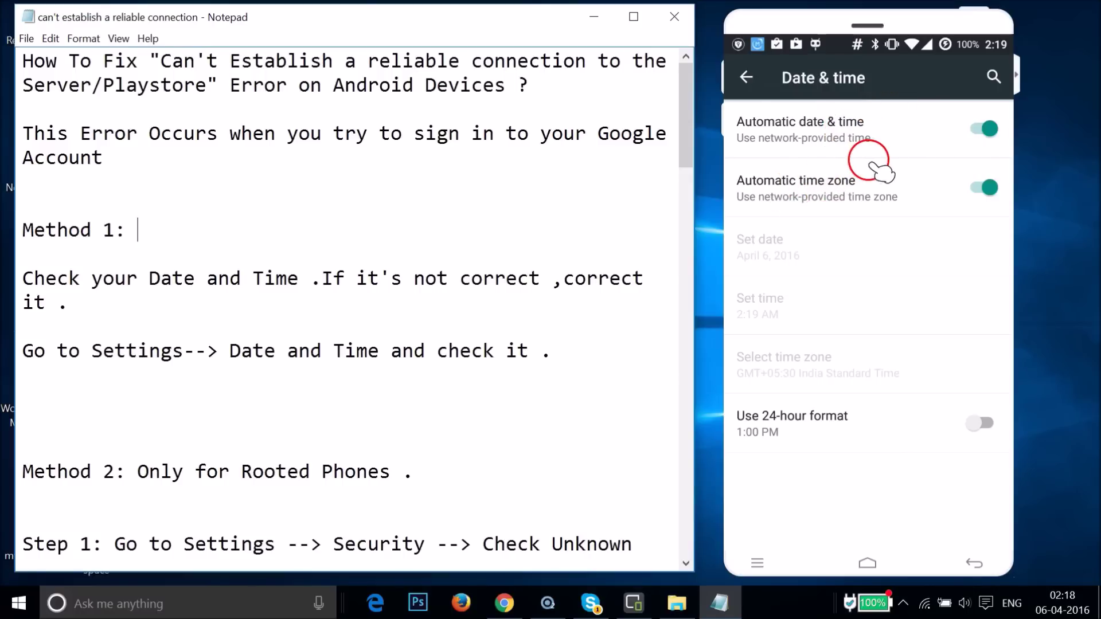
Turn off Automatic date & time and Automatic time zone, and check the manual date and time pickers without changing them
{"action": "left_click", "coordinate": [843, 142]}
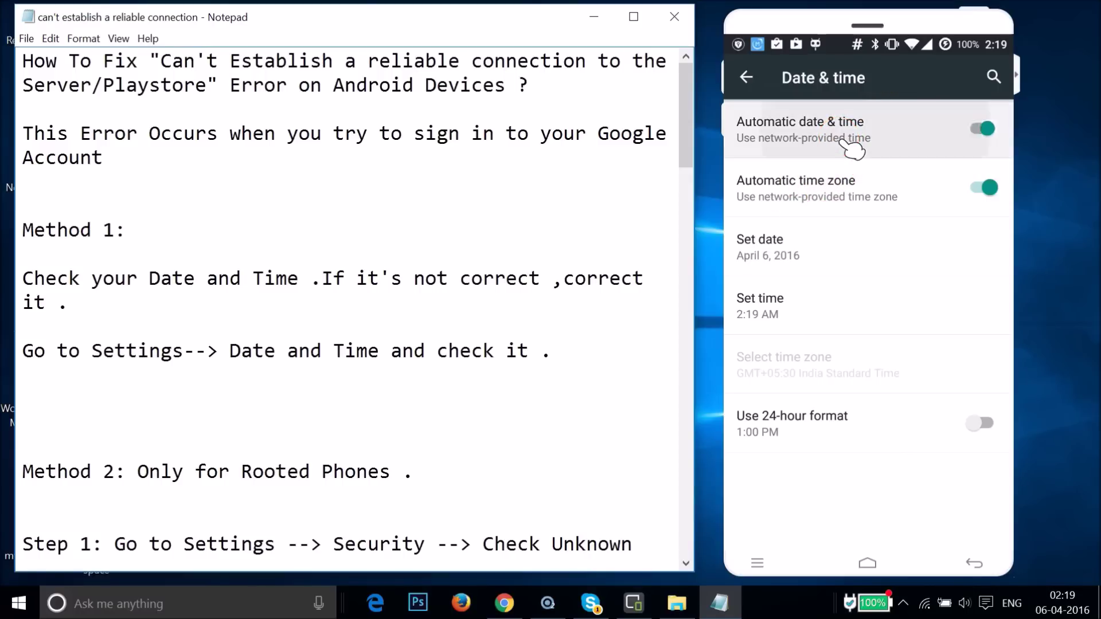
{"action": "left_click", "coordinate": [856, 184]}
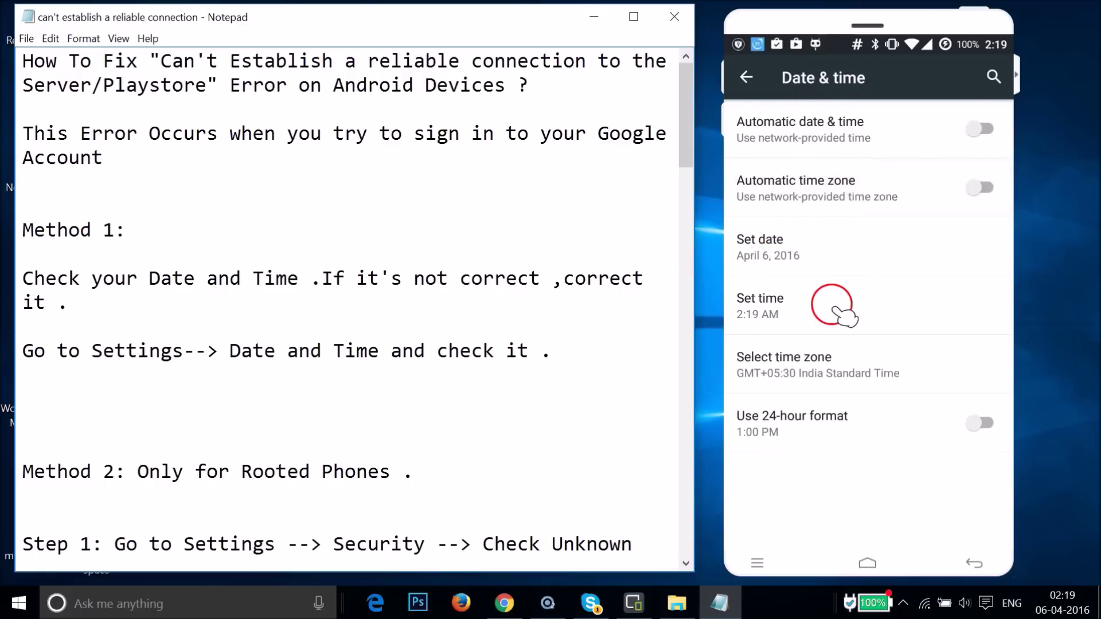
{"action": "left_click", "coordinate": [801, 254]}
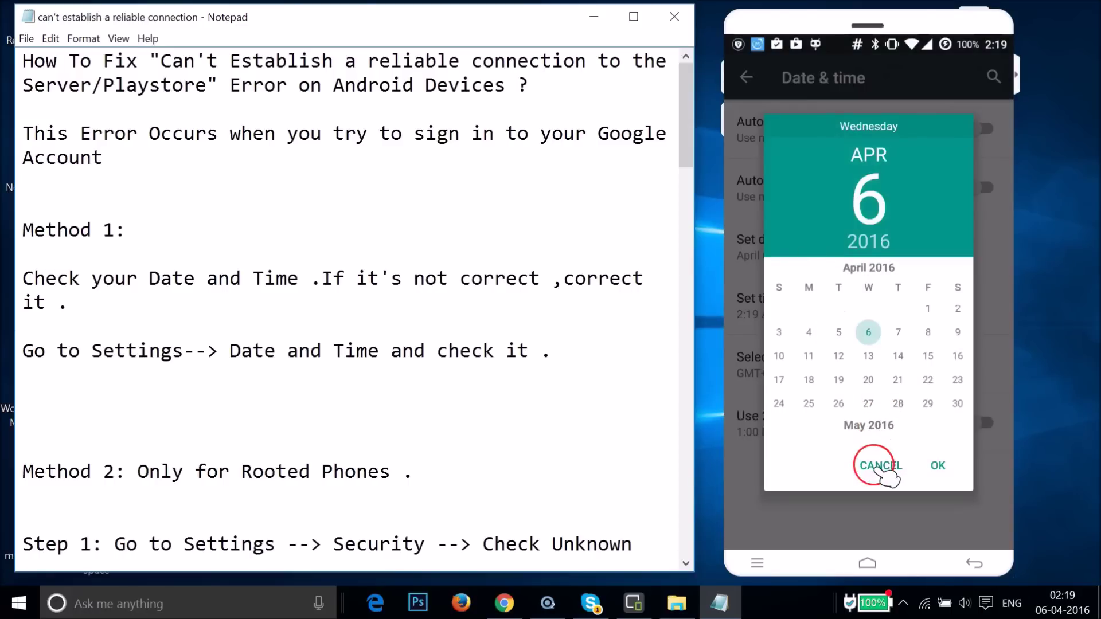
{"action": "left_click", "coordinate": [879, 466]}
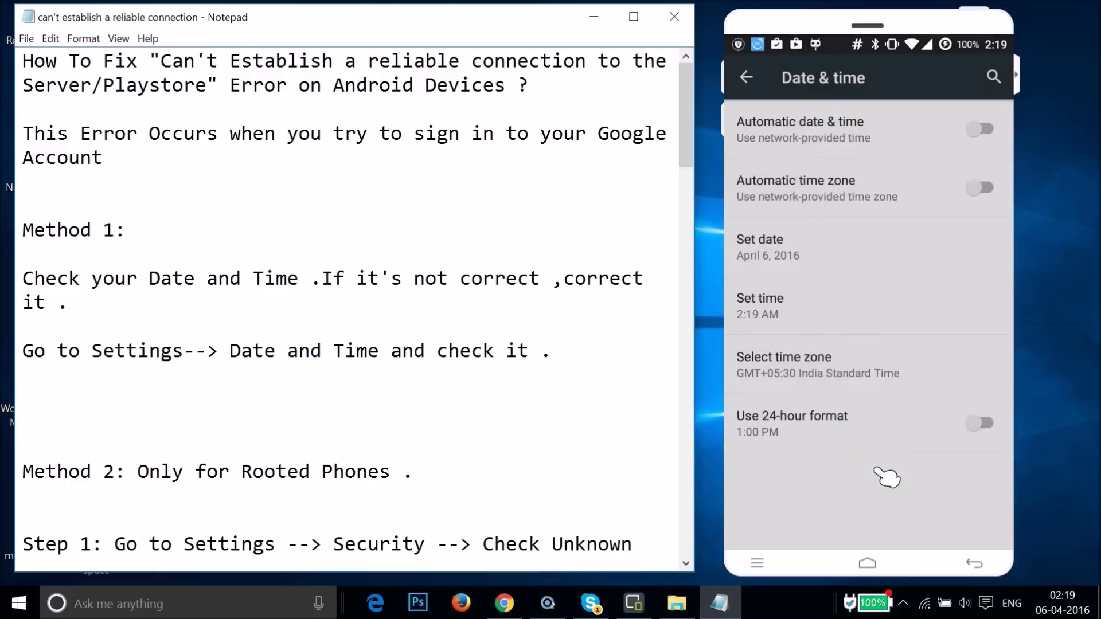
{"action": "left_click", "coordinate": [833, 315]}
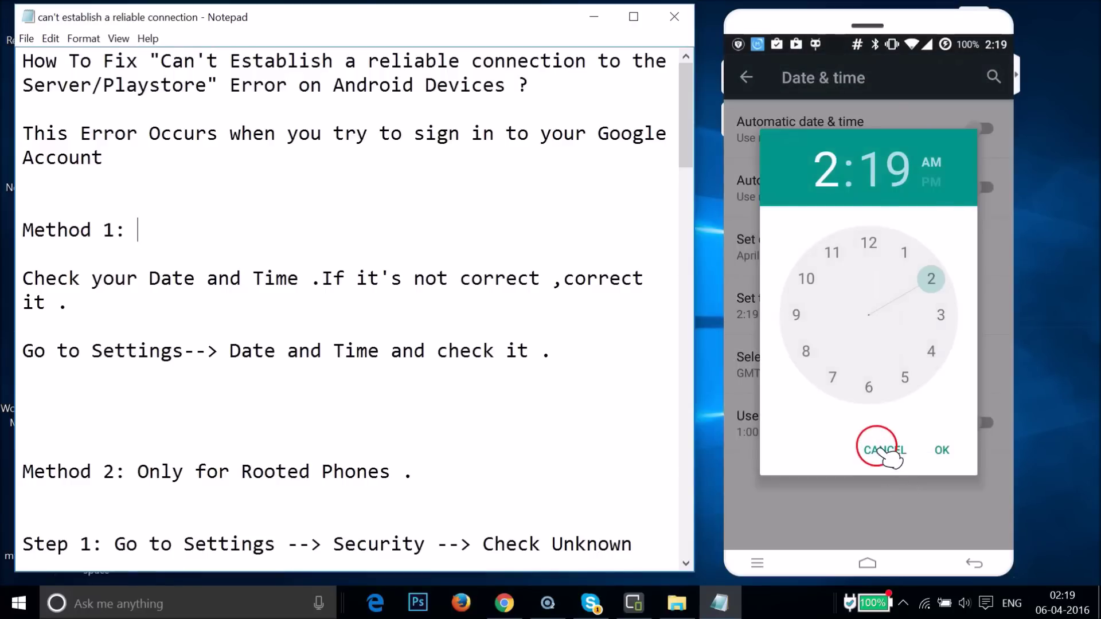
{"action": "left_click", "coordinate": [884, 451]}
View the list of selectable time zones and return to the Date & time settings without choosing one
{"action": "left_click_drag", "start_coordinate": [781, 351], "coordinate": [818, 371]}
{"action": "left_click_drag", "start_coordinate": [810, 219], "coordinate": [831, 330]}
{"action": "left_click_drag", "start_coordinate": [832, 197], "coordinate": [832, 185]}
{"action": "left_click_drag", "start_coordinate": [748, 79], "coordinate": [792, 278]}
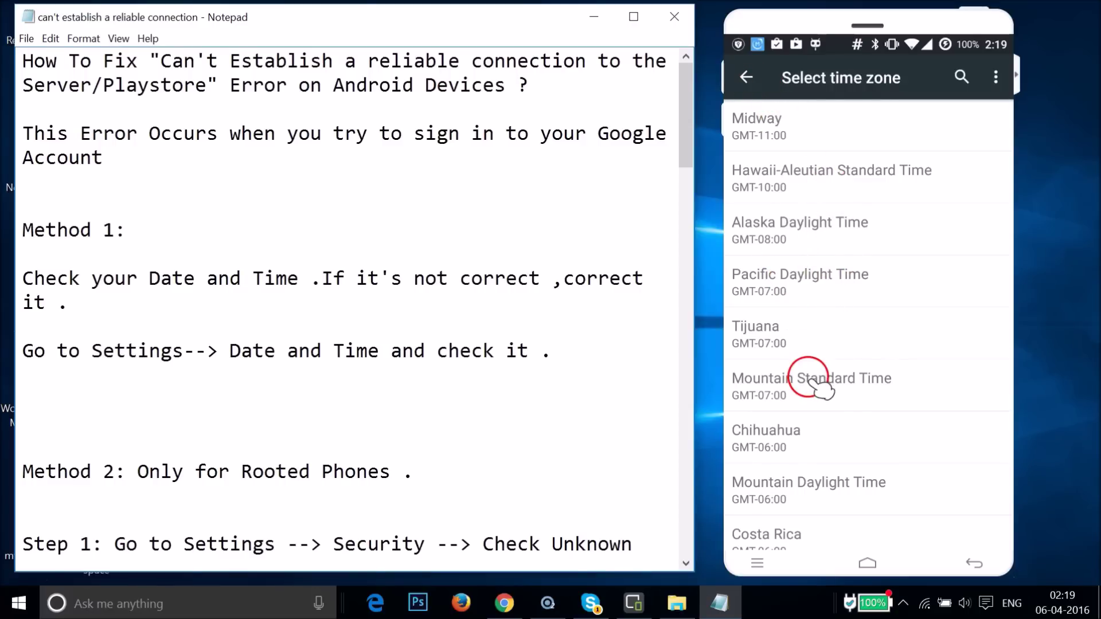
{"action": "left_click", "coordinate": [747, 78]}
{"action": "left_click_drag", "start_coordinate": [786, 230], "coordinate": [801, 297]}
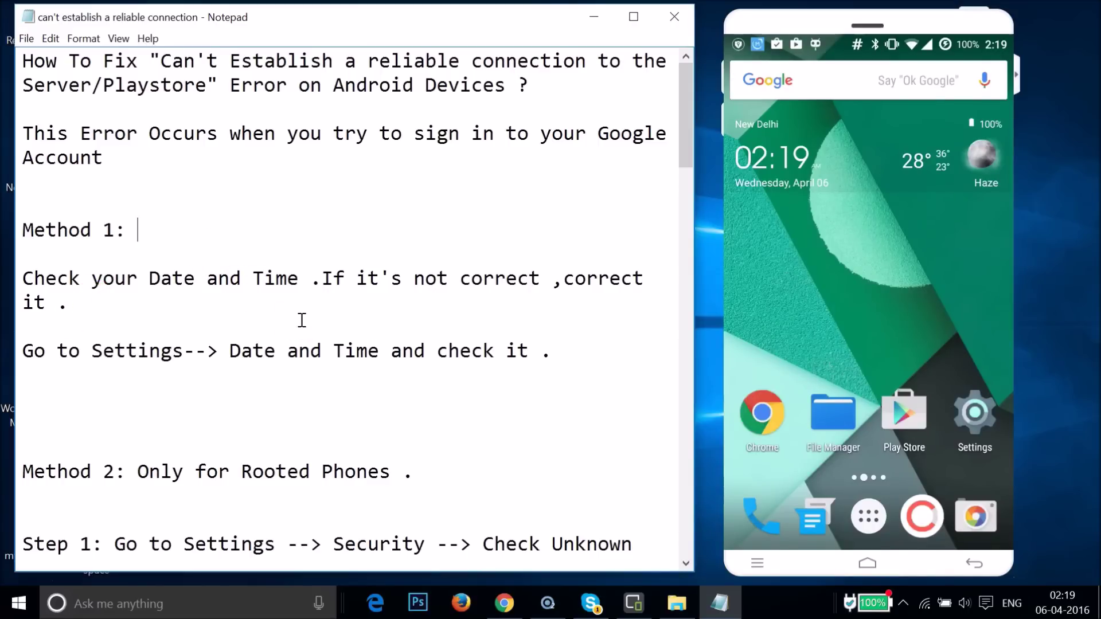
Allow installation of apps from unknown sources in the phone's Security settings and accept the warning
{"action": "scroll", "coordinate": [302, 320], "scroll_direction": "down", "scroll_amount": 5}
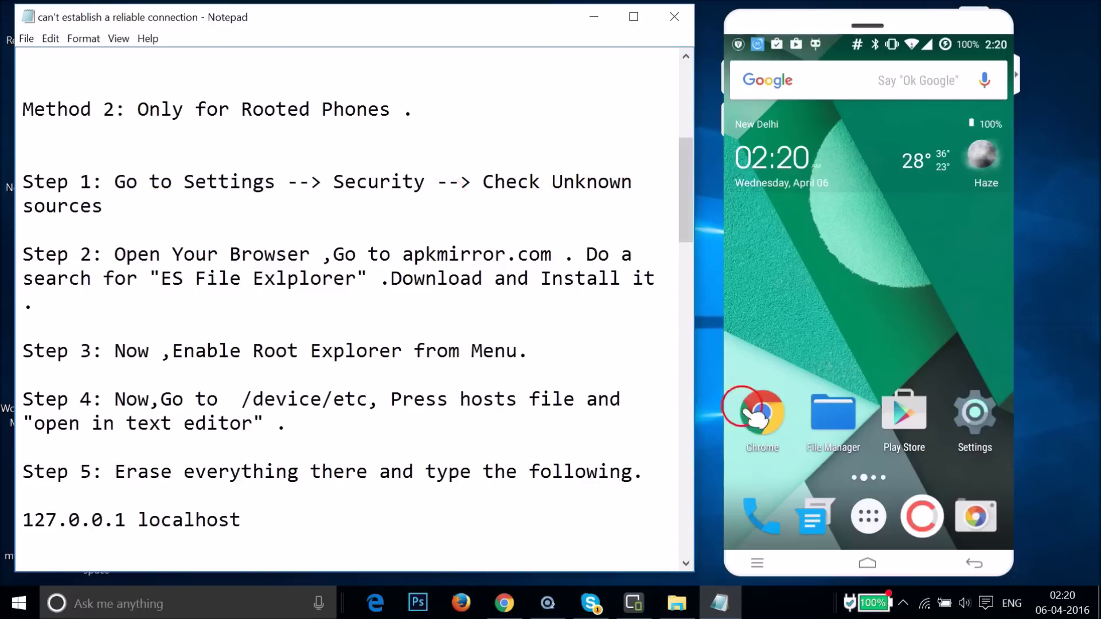
{"action": "left_click", "coordinate": [978, 429]}
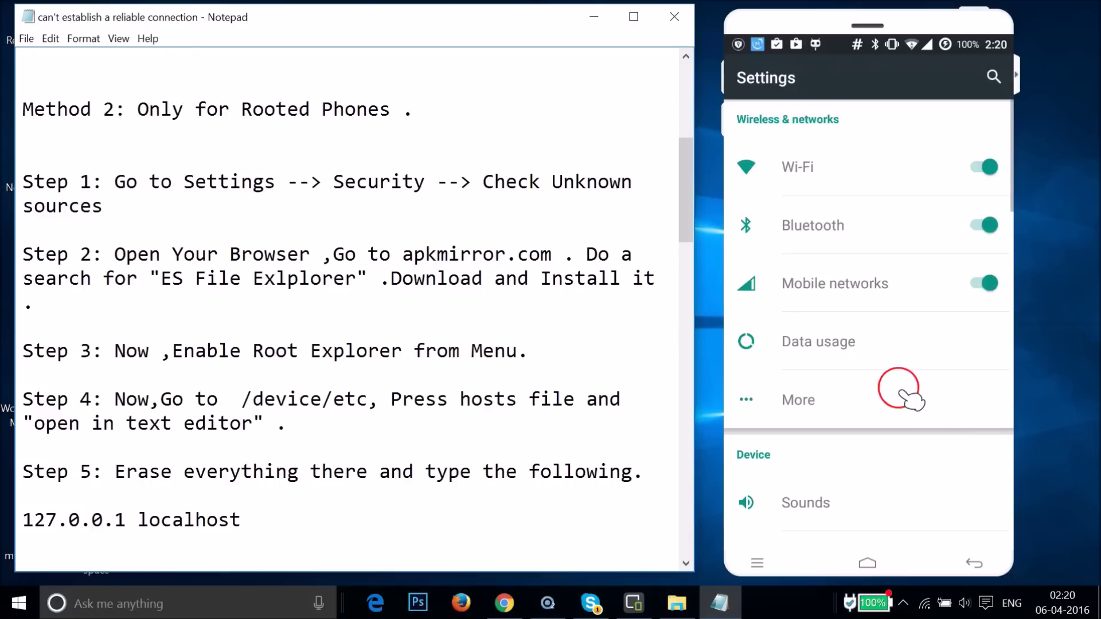
{"action": "scroll", "coordinate": [911, 399], "scroll_direction": "down", "scroll_amount": 5}
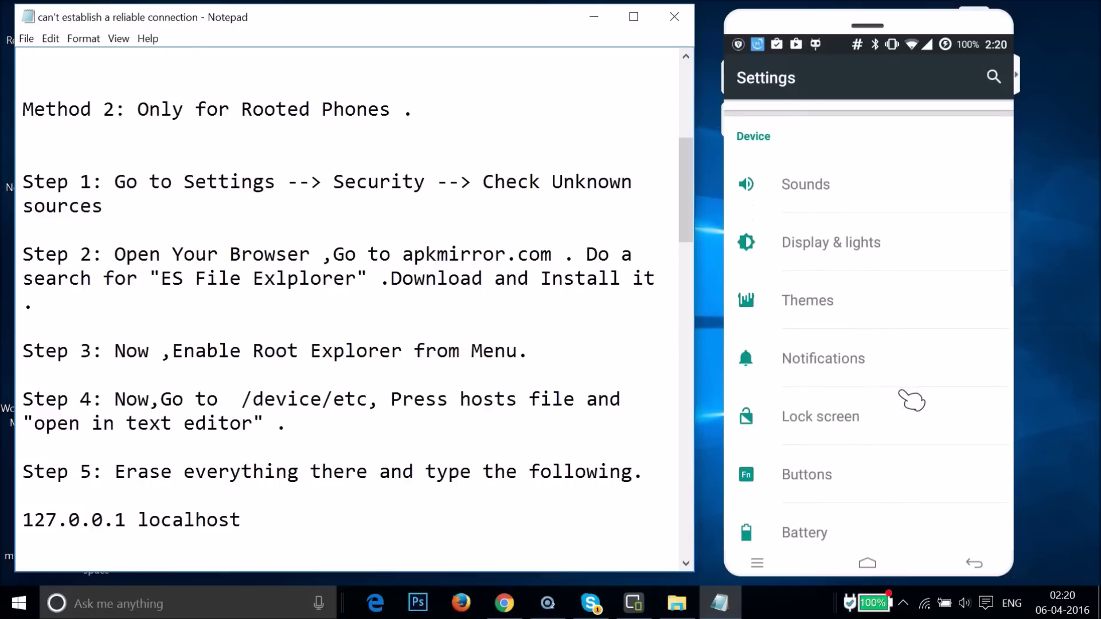
{"action": "scroll", "coordinate": [912, 401], "scroll_direction": "down", "scroll_amount": 3}
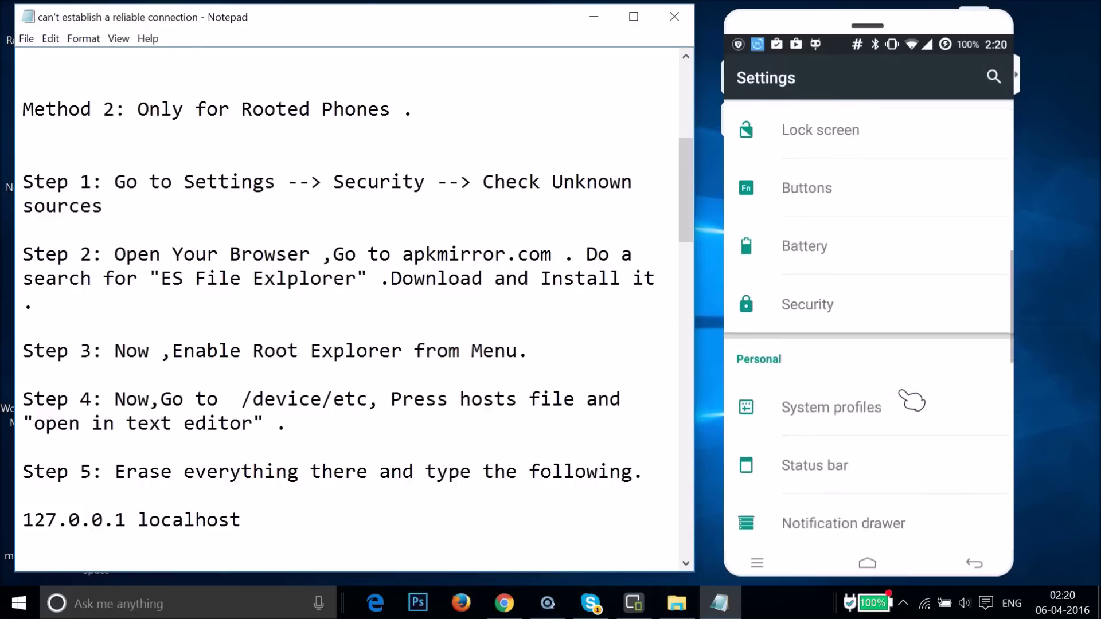
{"action": "left_click", "coordinate": [842, 299]}
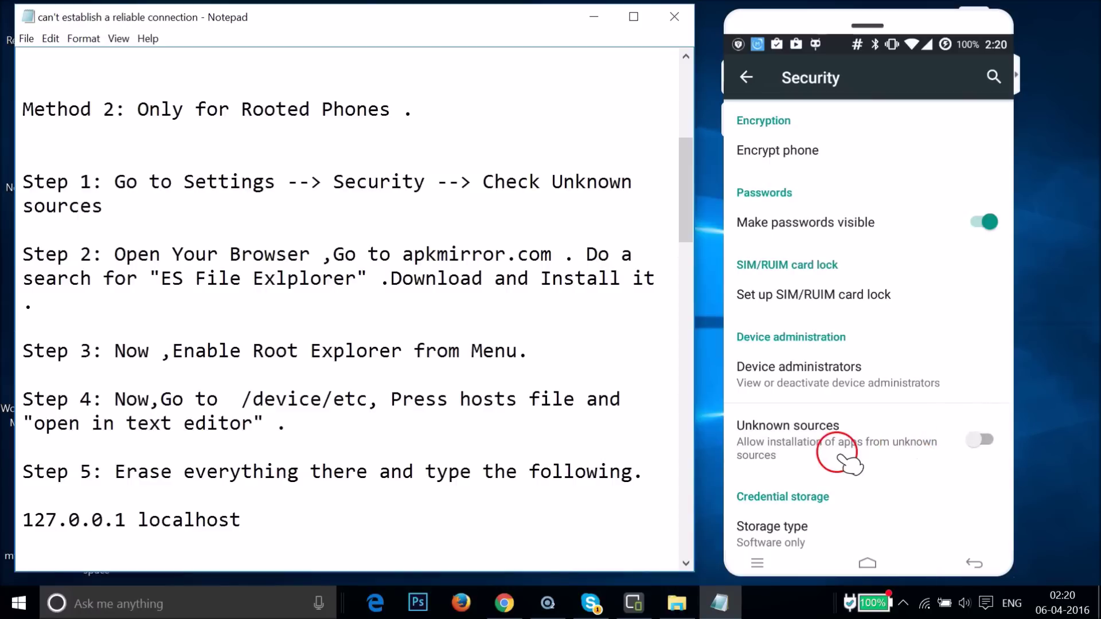
{"action": "left_click", "coordinate": [905, 452]}
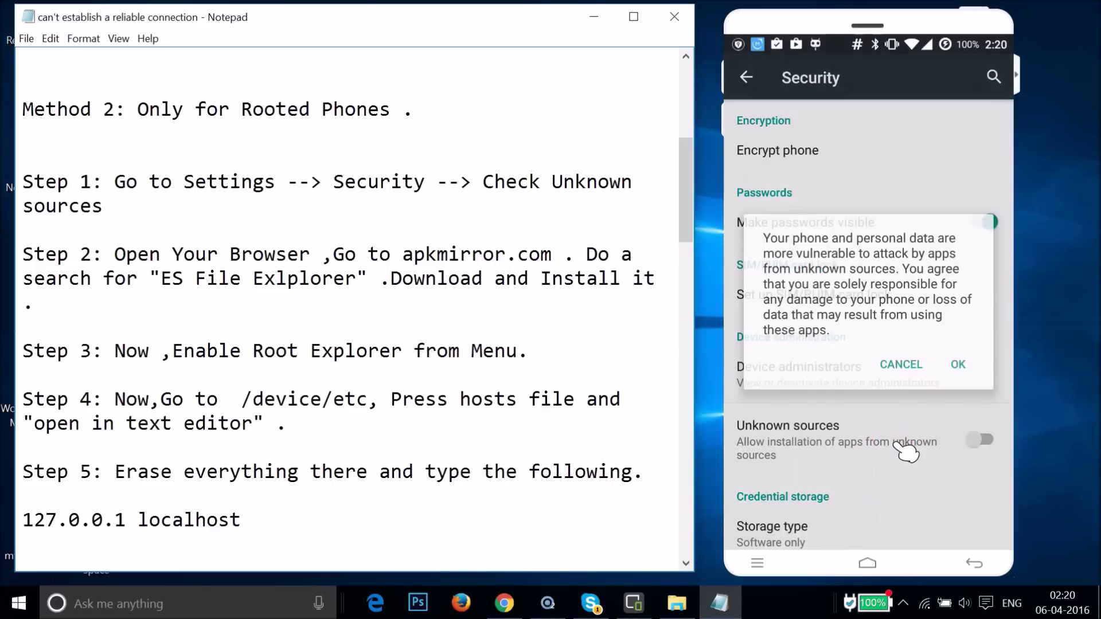
{"action": "left_click", "coordinate": [959, 365]}
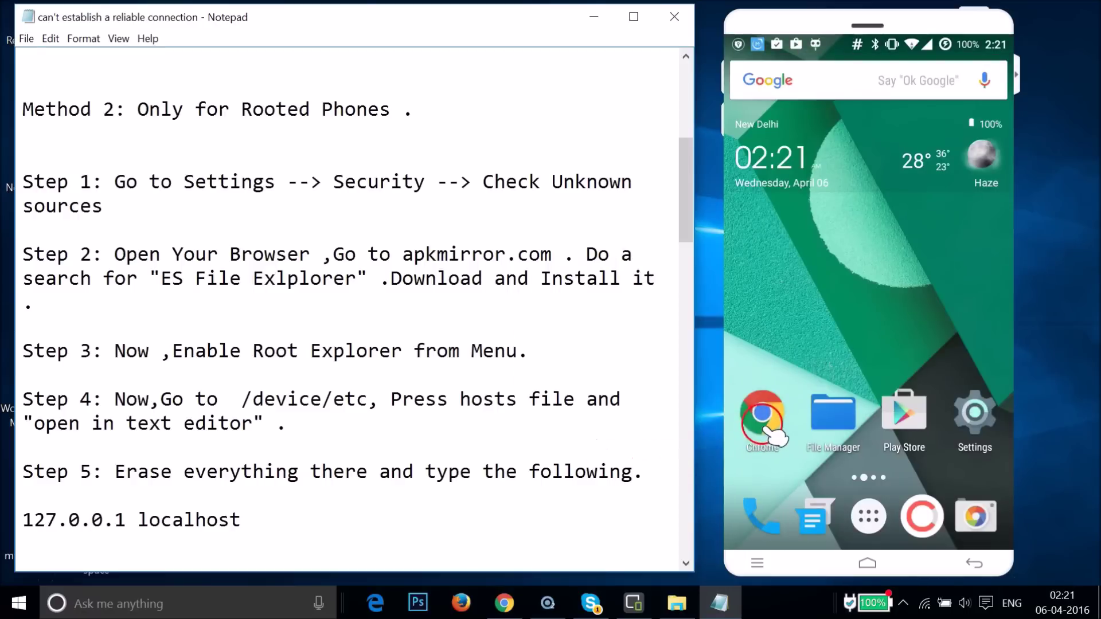
Switch to Chrome on the phone and search apkmirror.com for "Es file explorer"
{"action": "left_click", "coordinate": [763, 416]}
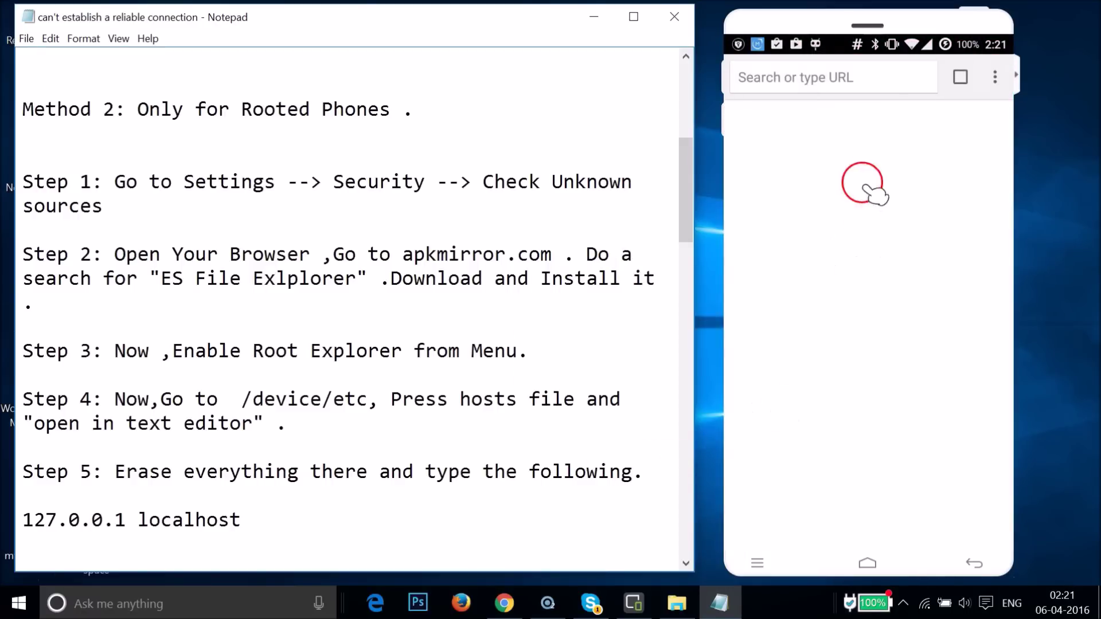
{"action": "left_click", "coordinate": [863, 80]}
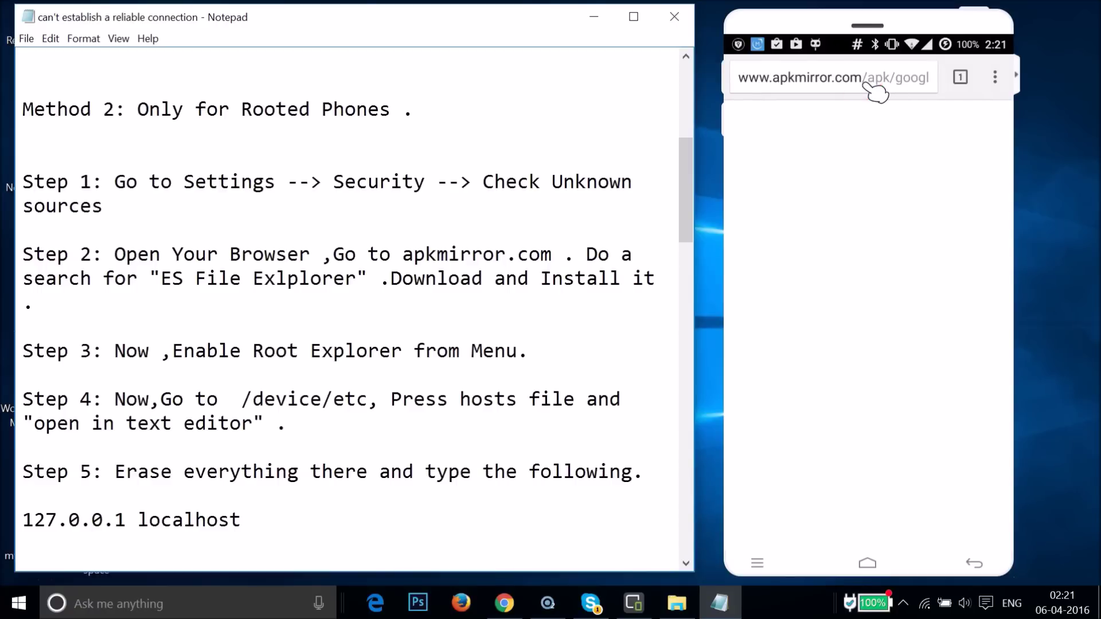
{"action": "mouse_move", "coordinate": [872, 86]}
{"action": "left_mouse_down"}
{"action": "mouse_move", "coordinate": [763, 109]}
{"action": "mouse_move", "coordinate": [817, 83]}
{"action": "left_mouse_up"}
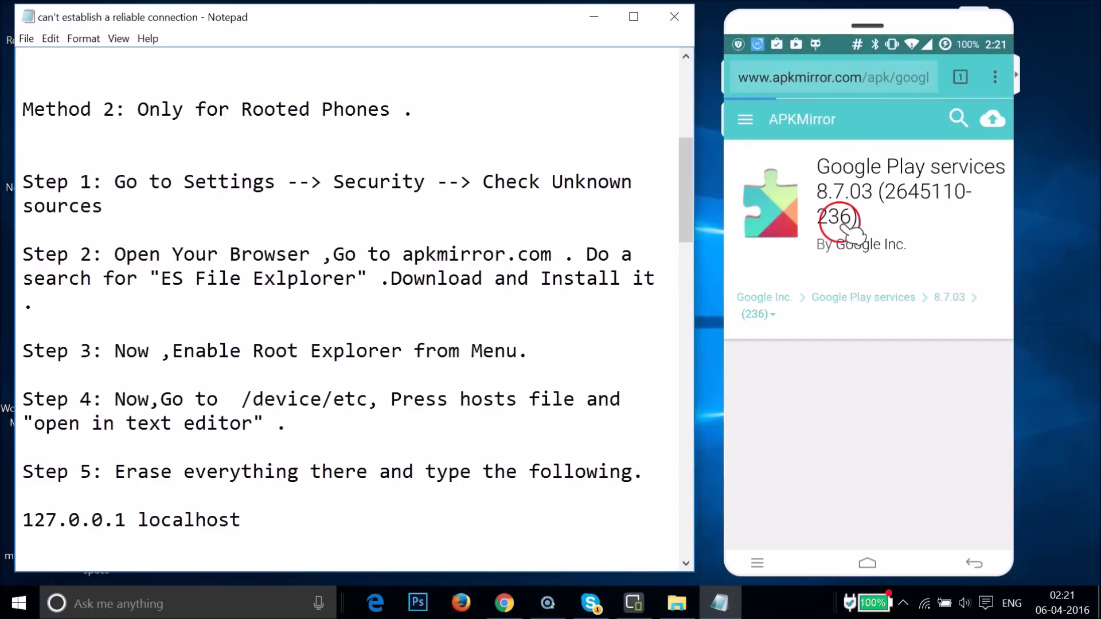
{"action": "left_click", "coordinate": [956, 117]}
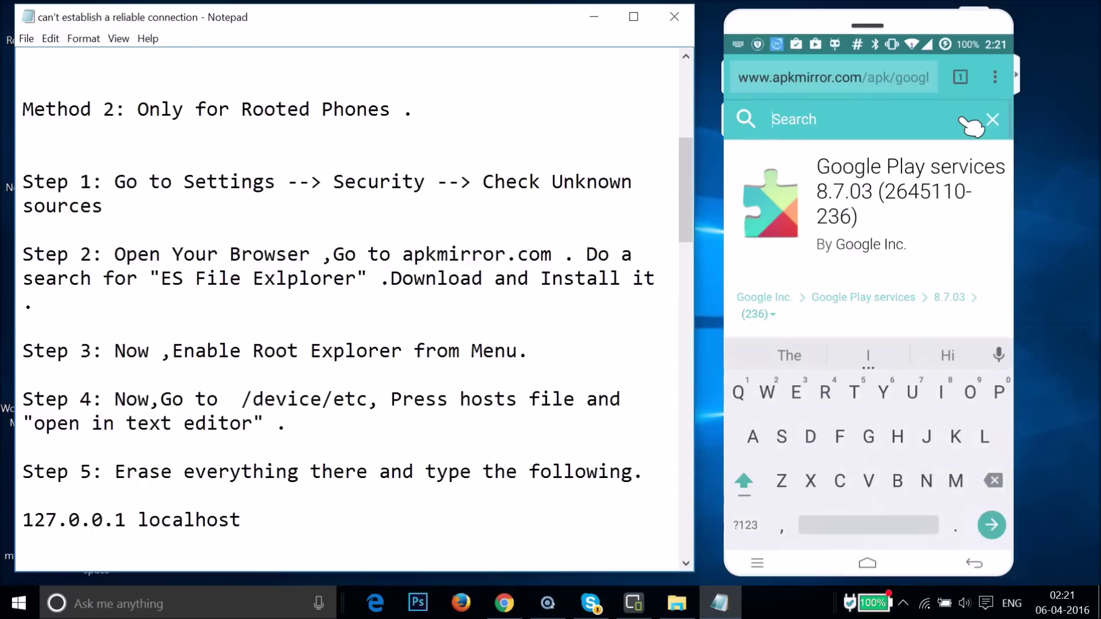
{"action": "type", "text": "Es"}
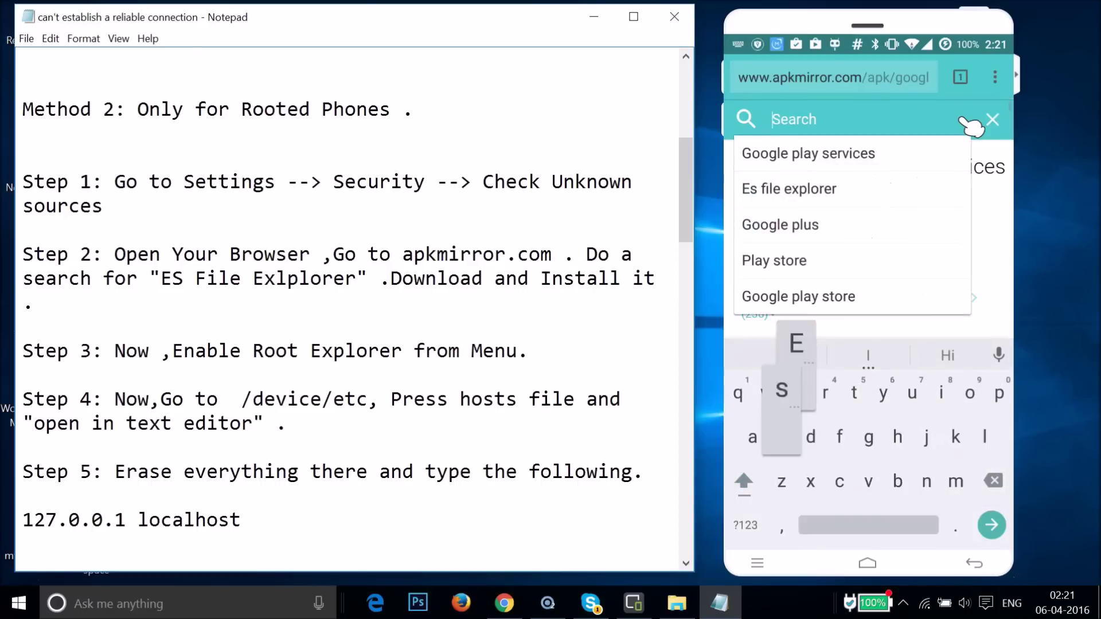
{"action": "left_click", "coordinate": [789, 153]}
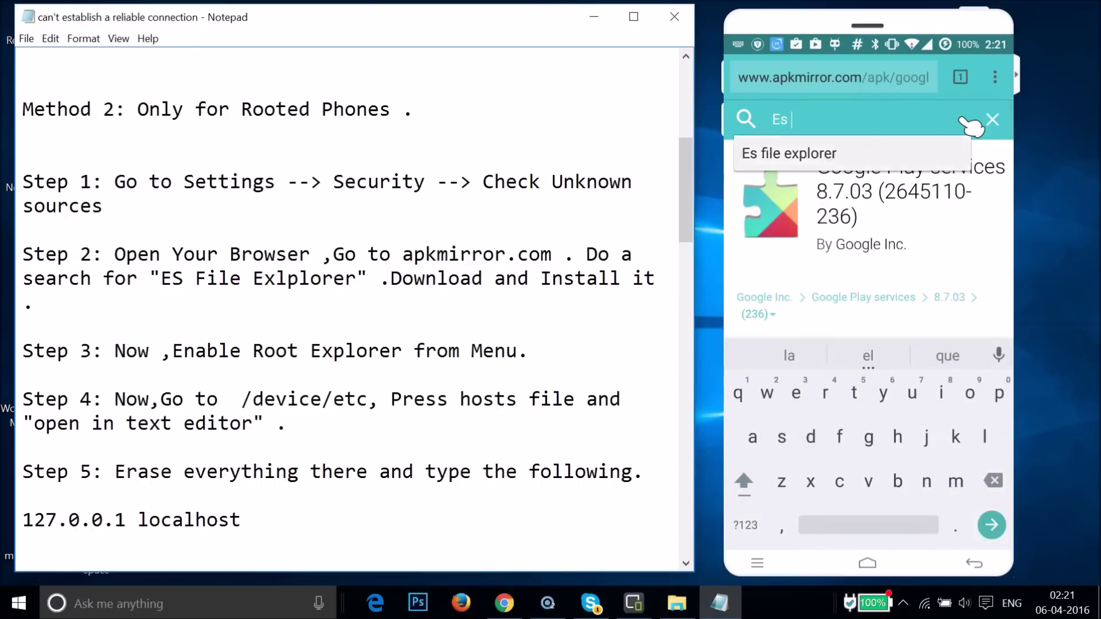
{"action": "left_click", "coordinate": [906, 123]}
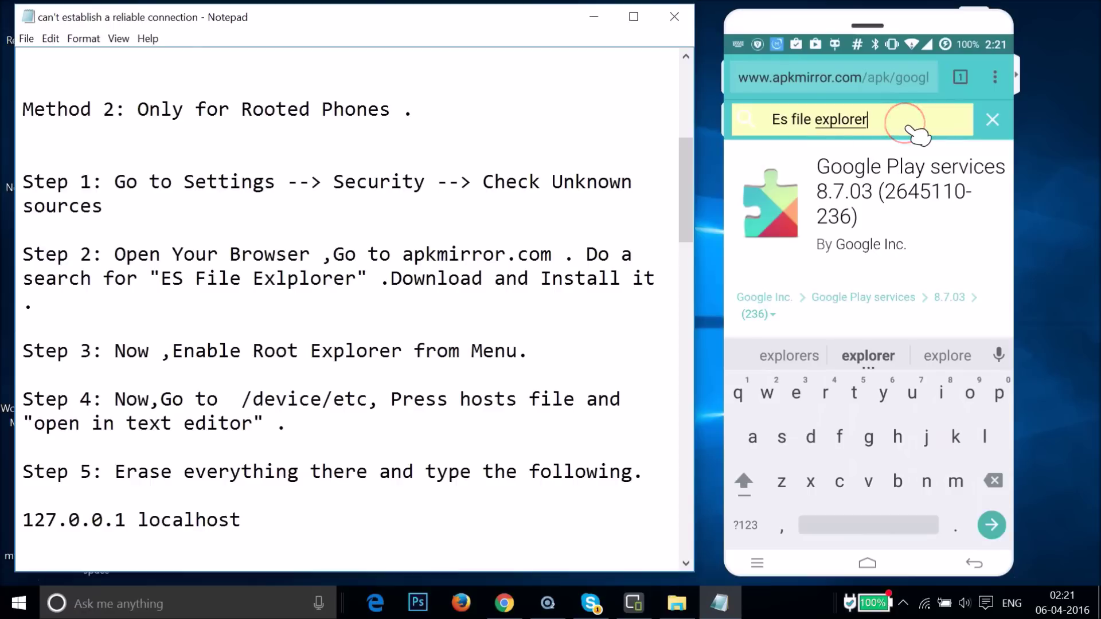
{"action": "key", "text": "Return"}
{"action": "left_click", "coordinate": [831, 268]}
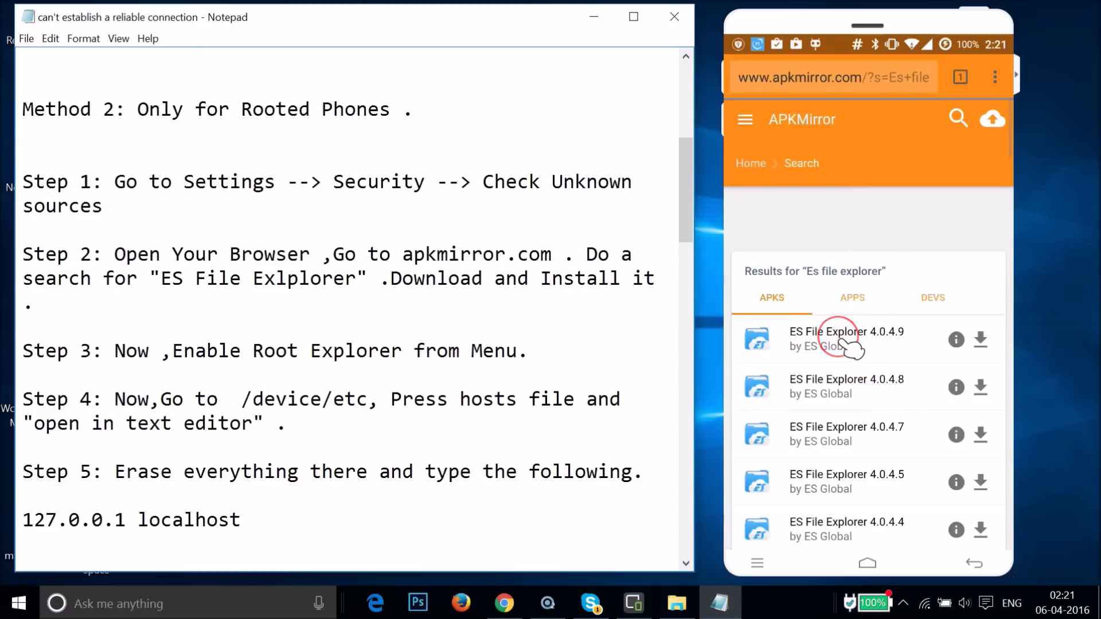
Open the ES File Explorer 4.0.4.9 page from the results and go to its download option
{"action": "left_click_drag", "start_coordinate": [798, 339], "coordinate": [864, 343]}
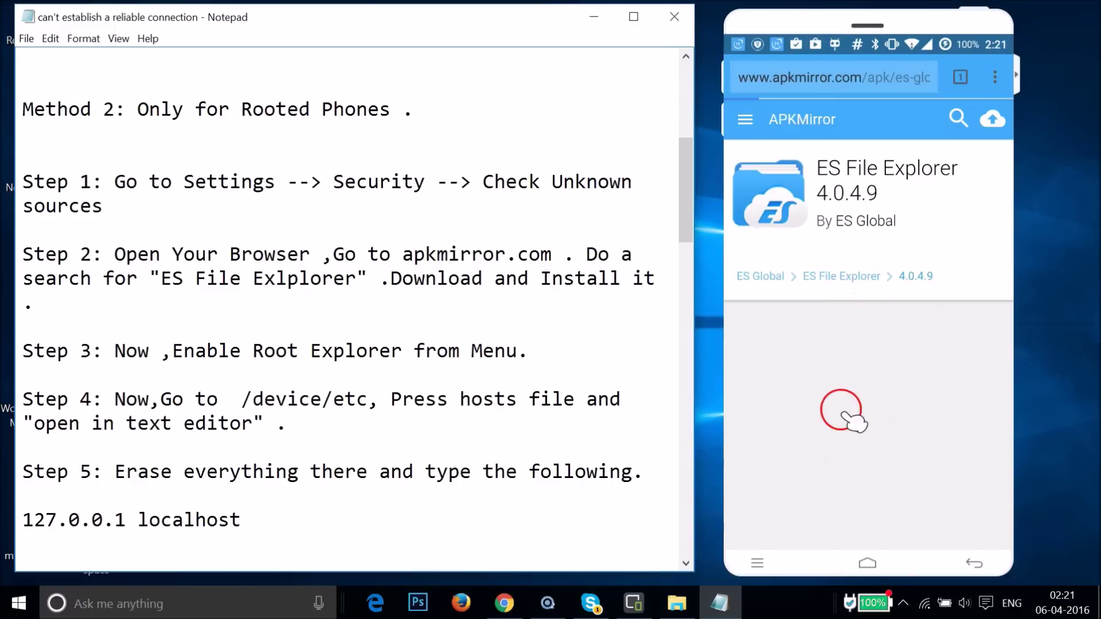
{"action": "left_click_drag", "start_coordinate": [843, 413], "coordinate": [862, 390]}
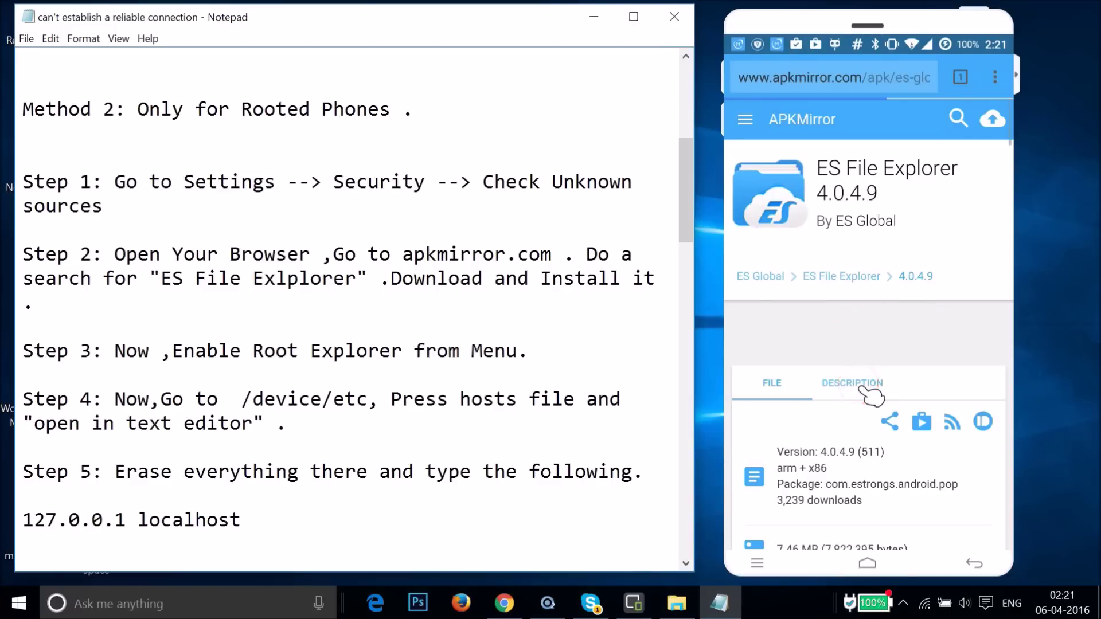
{"action": "scroll", "coordinate": [872, 395], "scroll_direction": "down", "scroll_amount": 10}
{"action": "scroll", "coordinate": [869, 394], "scroll_direction": "down", "scroll_amount": 3}
{"action": "left_click", "coordinate": [851, 442]}
{"action": "left_click", "coordinate": [870, 388]}
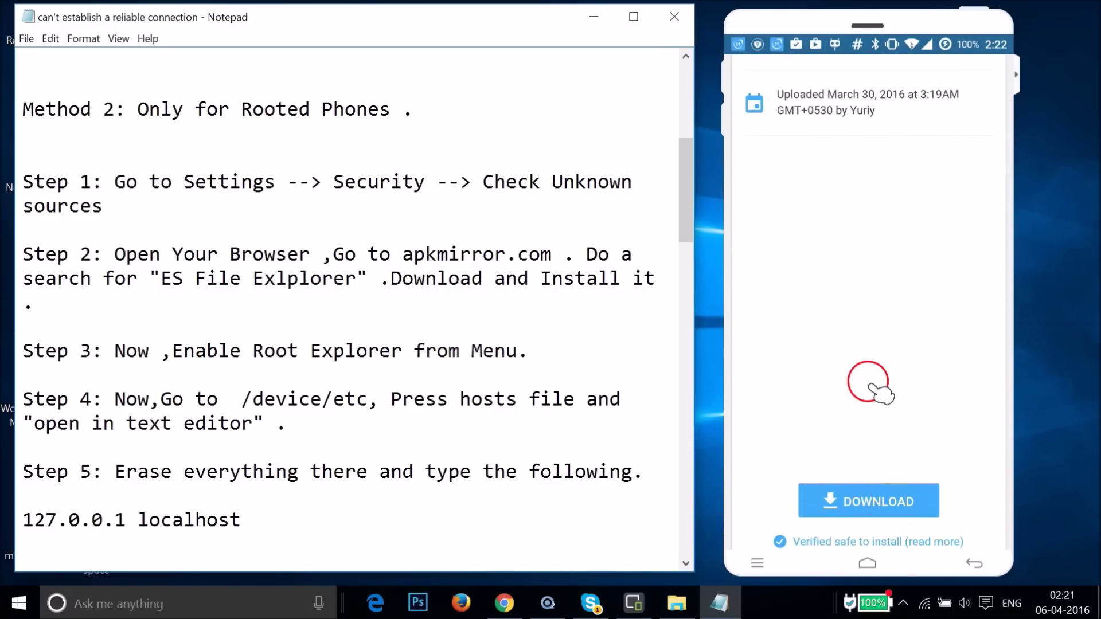
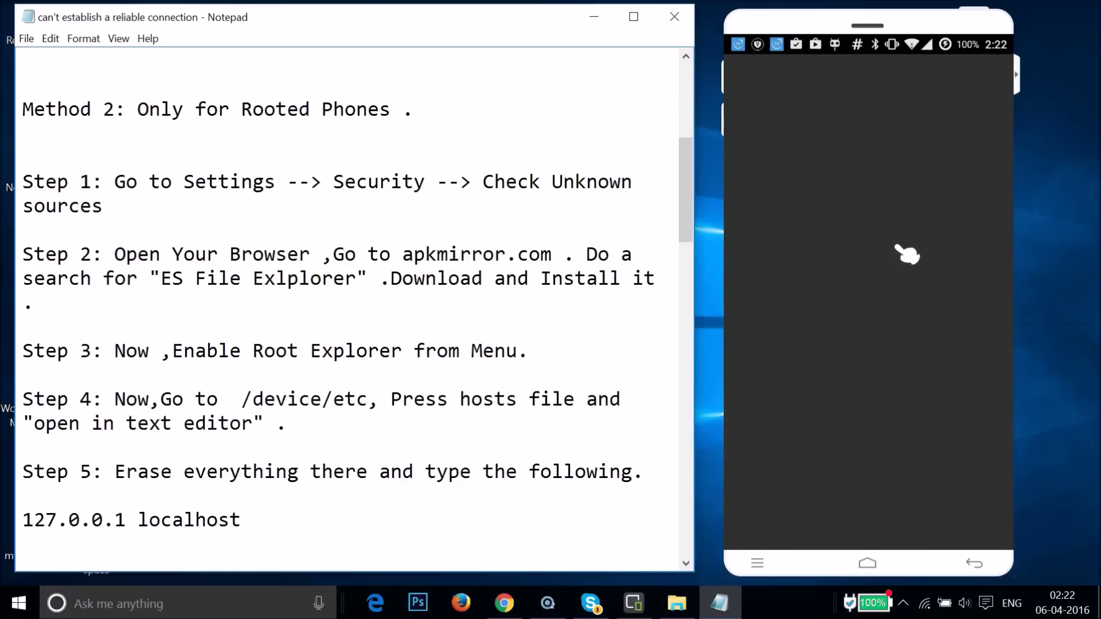
Switch to ES File Explorer on the phone, enable the Root Explorer tool and dismiss its options dialog
{"action": "mouse_move", "coordinate": [897, 248]}
{"action": "left_mouse_down"}
{"action": "mouse_move", "coordinate": [865, 229]}
{"action": "mouse_move", "coordinate": [909, 197]}
{"action": "mouse_move", "coordinate": [929, 301]}
{"action": "left_mouse_up"}
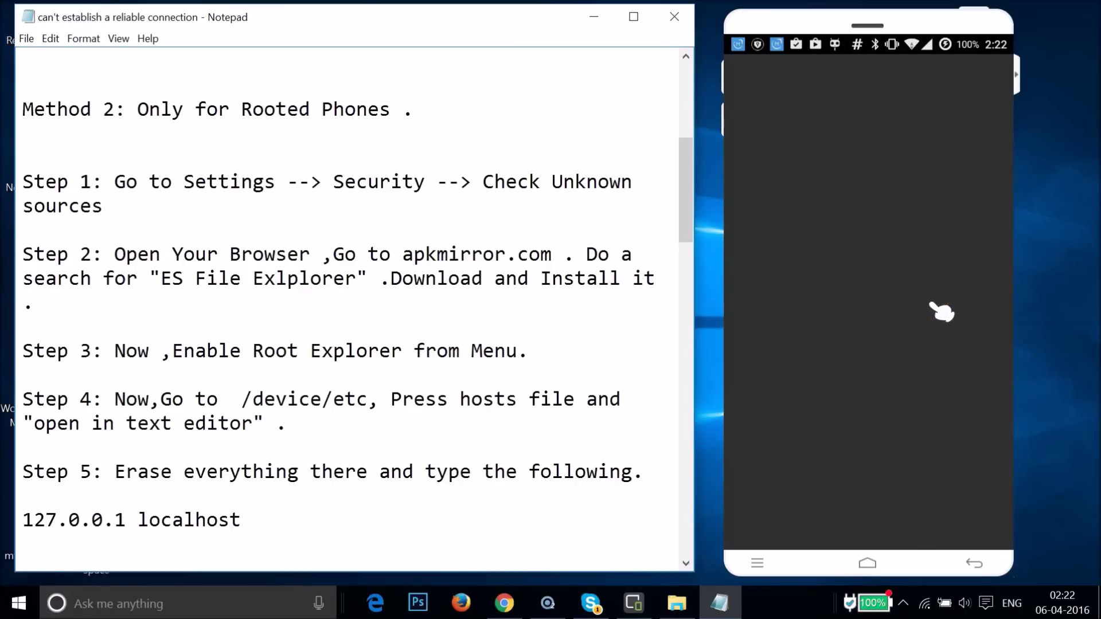
{"action": "mouse_move", "coordinate": [930, 303]}
{"action": "left_mouse_down"}
{"action": "mouse_move", "coordinate": [824, 308]}
{"action": "mouse_move", "coordinate": [786, 234]}
{"action": "mouse_move", "coordinate": [757, 81]}
{"action": "mouse_move", "coordinate": [746, 86]}
{"action": "left_mouse_up"}
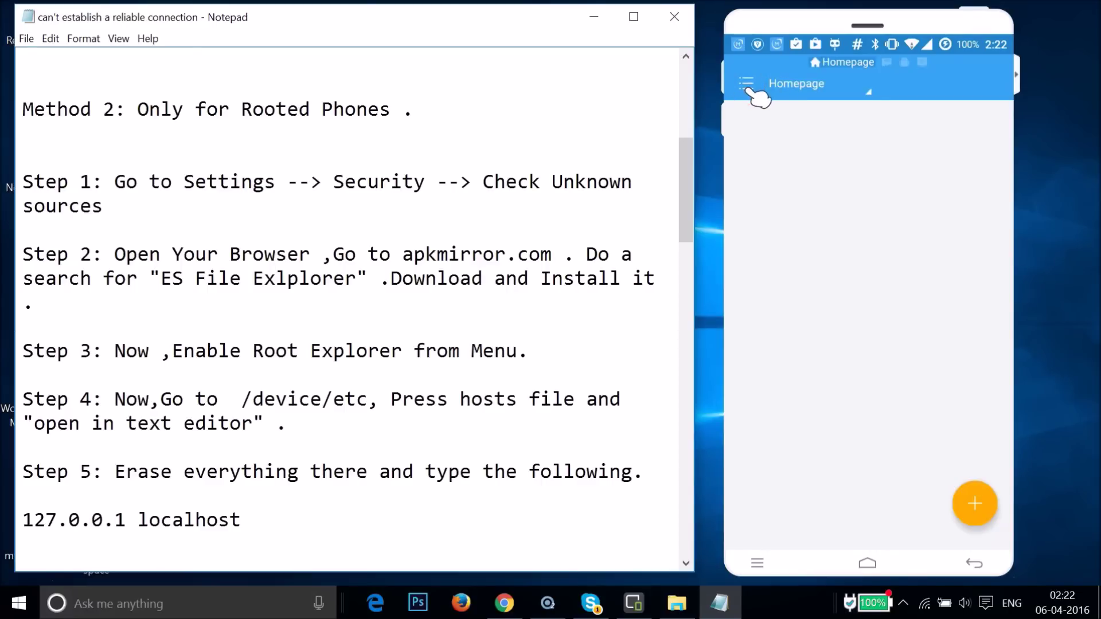
{"action": "left_click", "coordinate": [747, 87]}
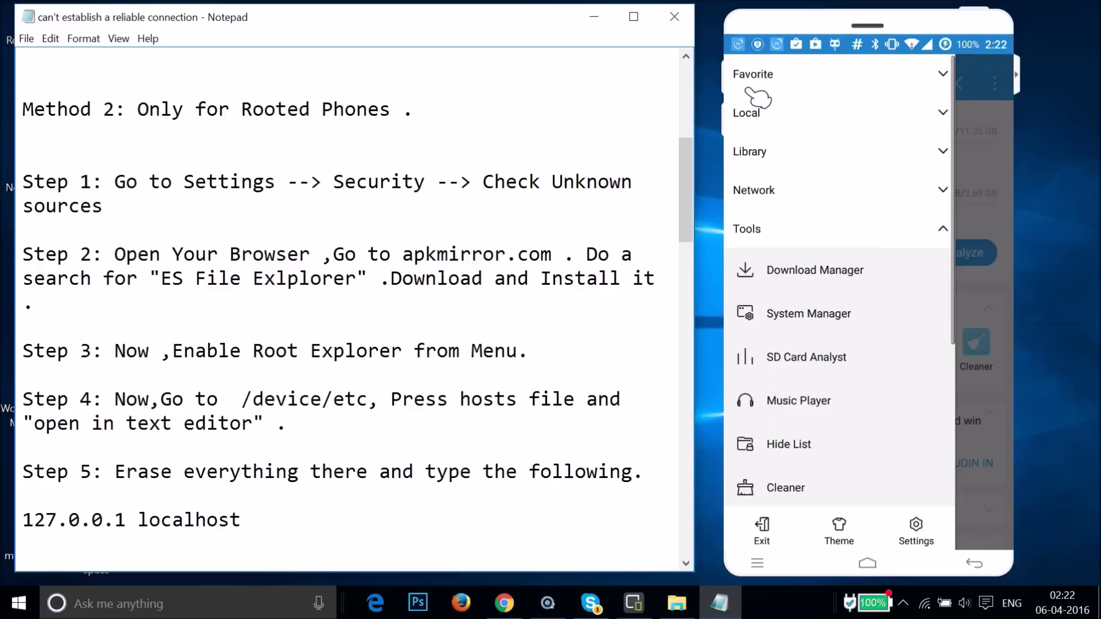
{"action": "mouse_move", "coordinate": [791, 200]}
{"action": "left_mouse_down"}
{"action": "mouse_move", "coordinate": [866, 284]}
{"action": "mouse_move", "coordinate": [904, 295]}
{"action": "mouse_move", "coordinate": [946, 234]}
{"action": "mouse_move", "coordinate": [917, 329]}
{"action": "left_mouse_up"}
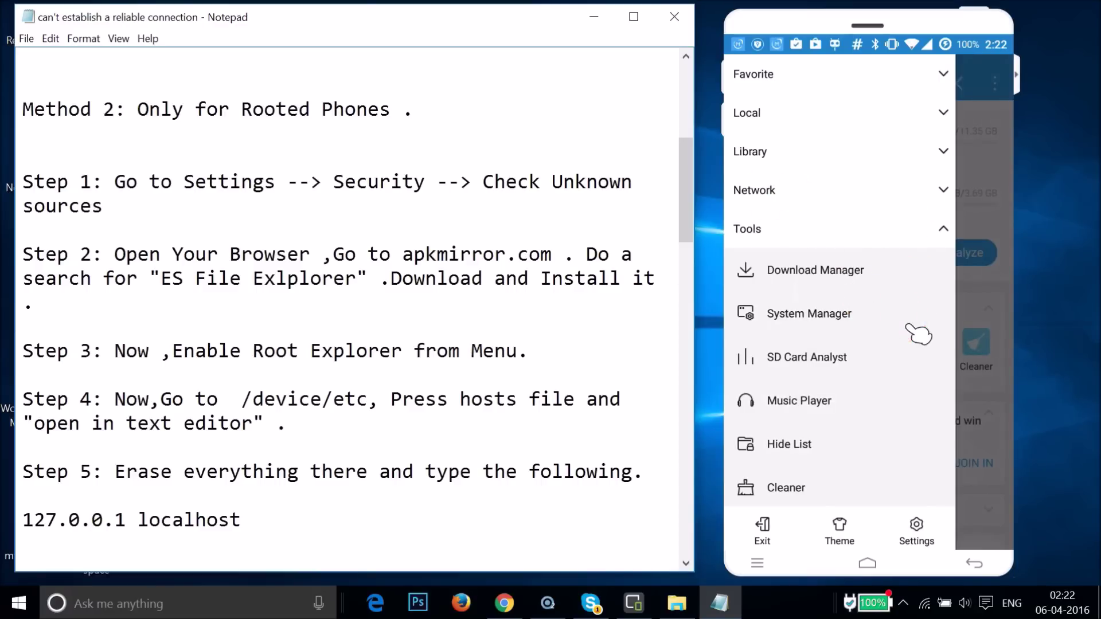
{"action": "scroll", "coordinate": [918, 333], "scroll_direction": "down", "scroll_amount": 5}
{"action": "mouse_move", "coordinate": [894, 345]}
{"action": "left_mouse_down"}
{"action": "mouse_move", "coordinate": [914, 365]}
{"action": "mouse_move", "coordinate": [932, 355]}
{"action": "left_mouse_up"}
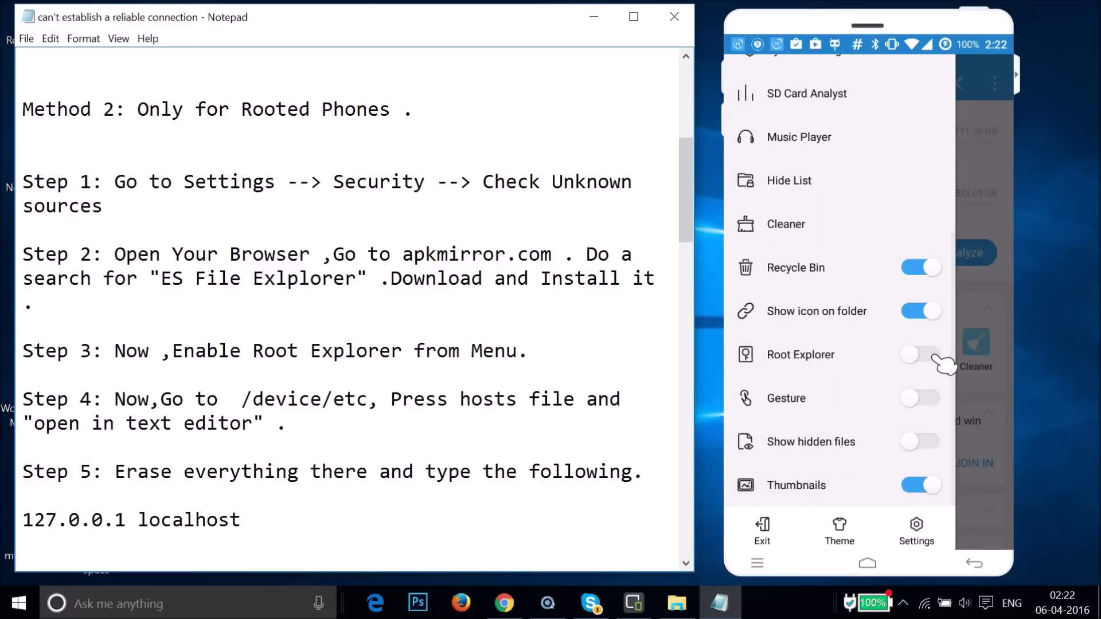
{"action": "left_click", "coordinate": [933, 356]}
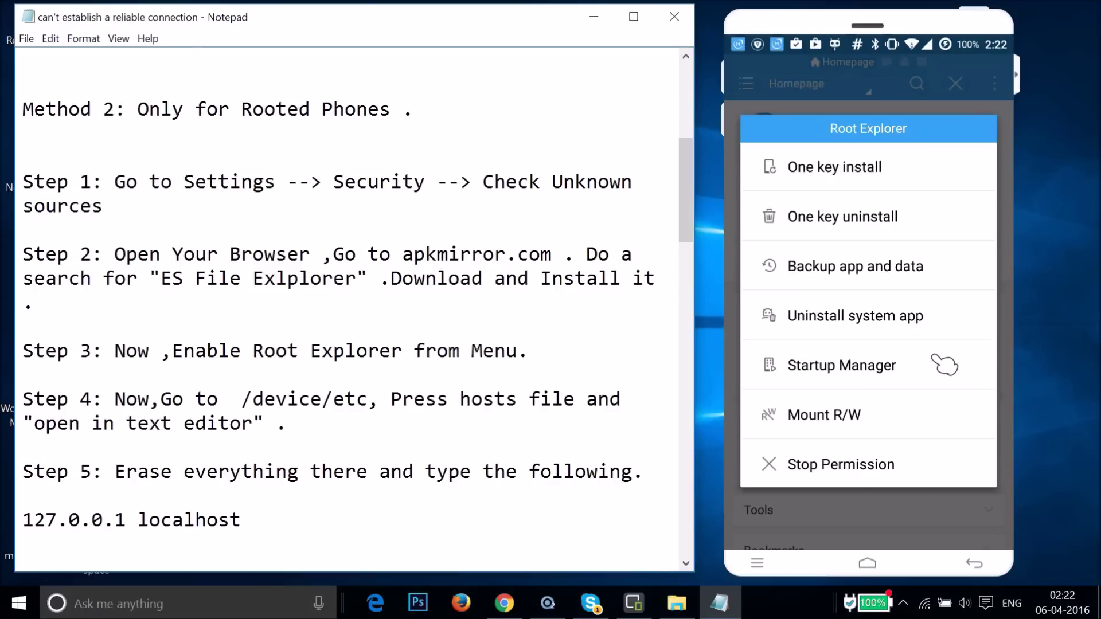
{"action": "key", "text": "Escape"}
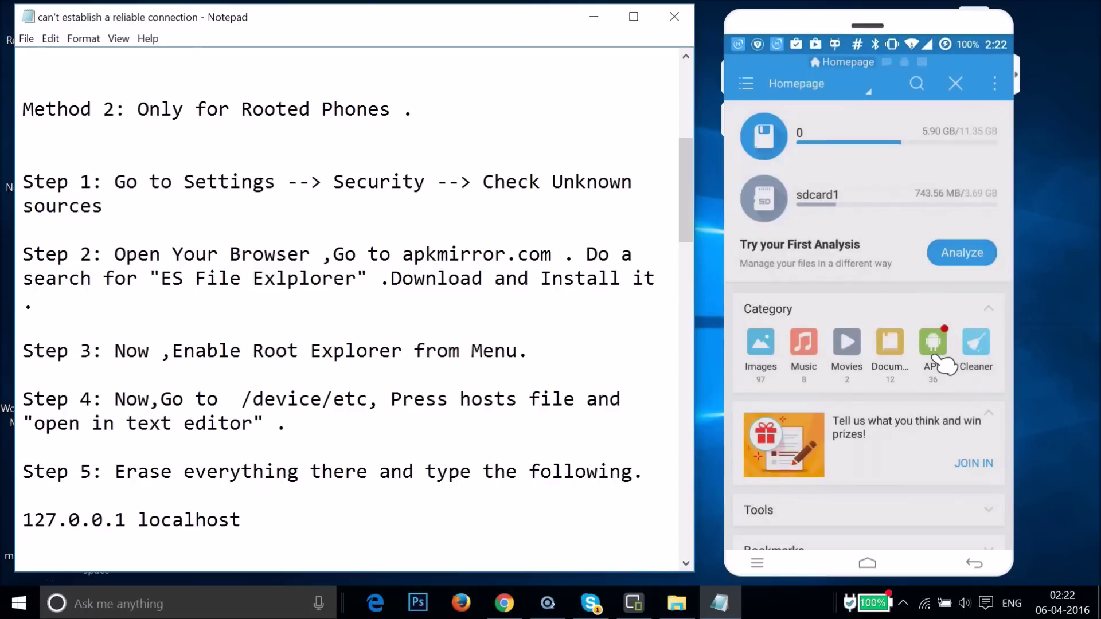
Go to the phone's local Device root directory and open its etc folder
{"action": "left_click", "coordinate": [746, 85]}
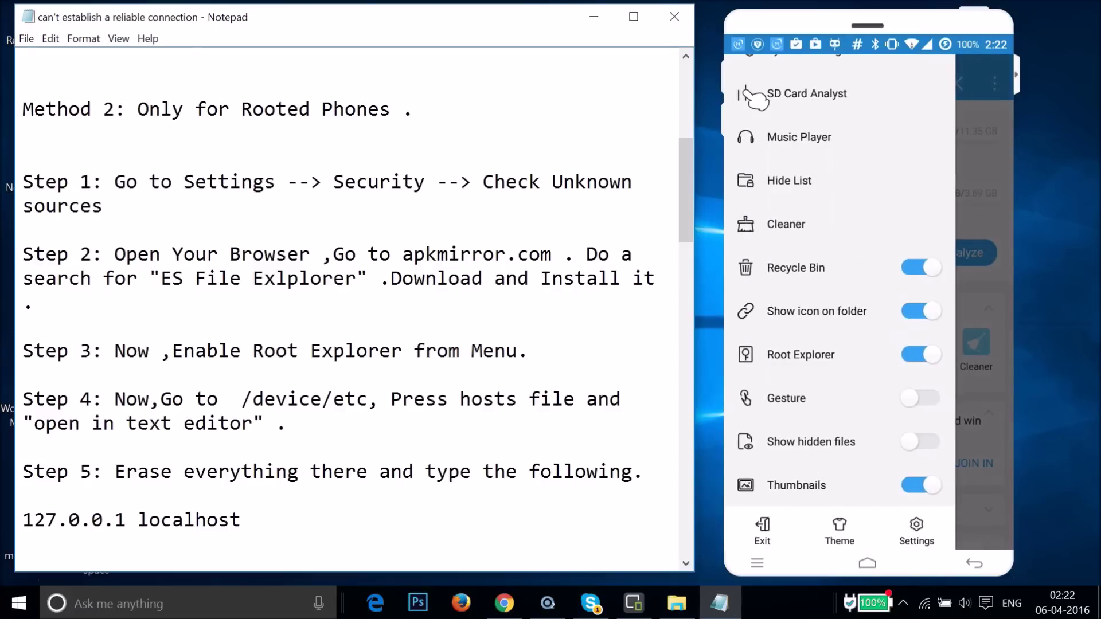
{"action": "left_click", "coordinate": [894, 354]}
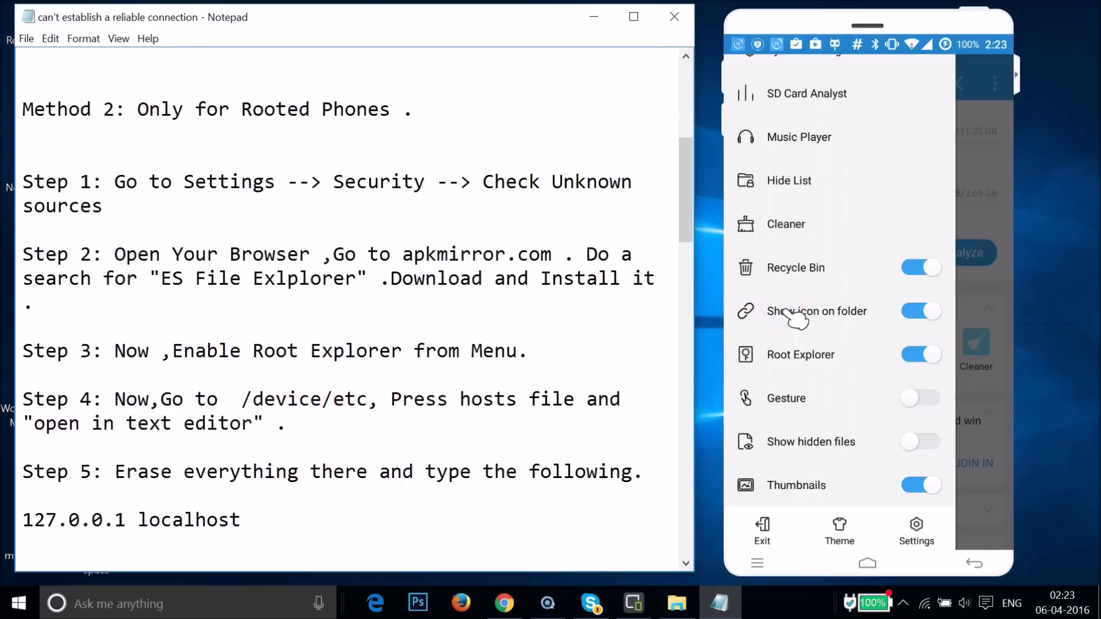
{"action": "scroll", "coordinate": [797, 319], "scroll_direction": "up", "scroll_amount": 5}
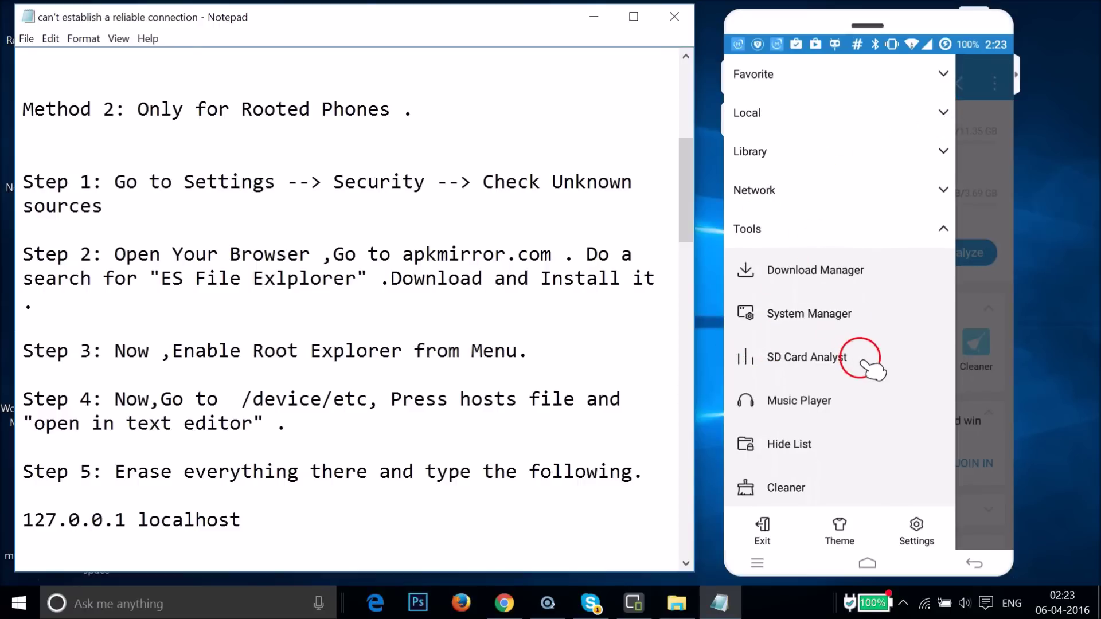
{"action": "left_click", "coordinate": [944, 115]}
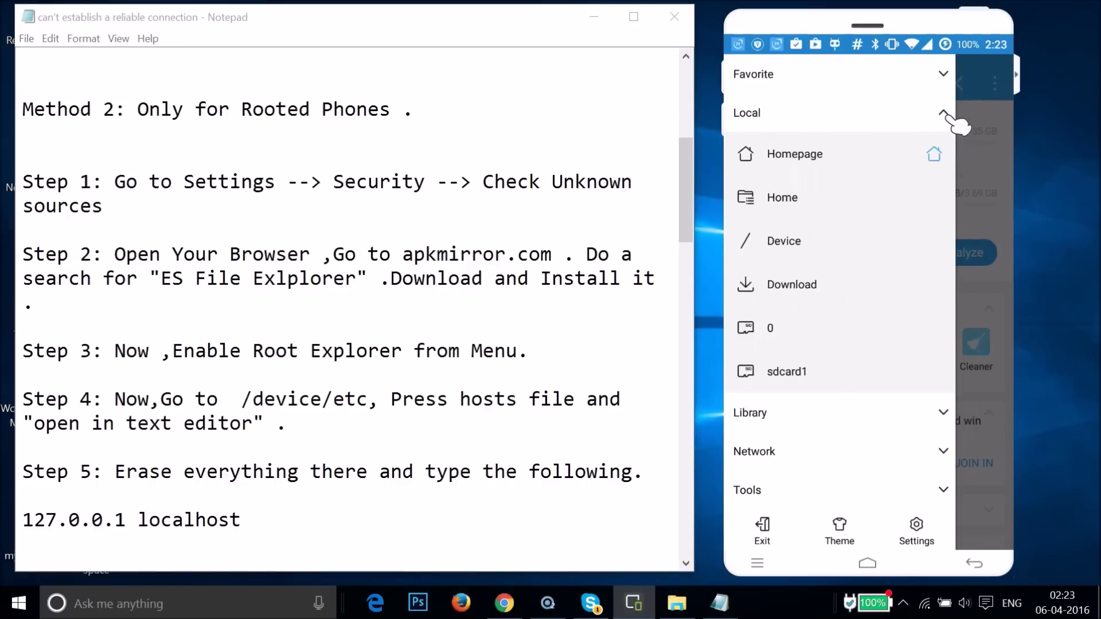
{"action": "left_click", "coordinate": [797, 241]}
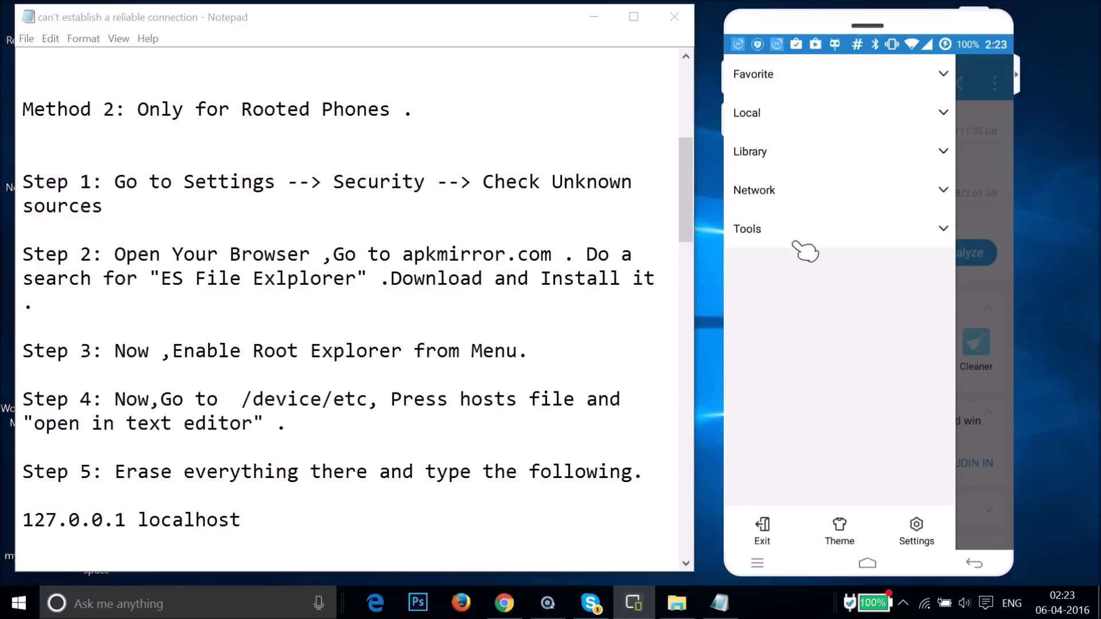
{"action": "right_click", "coordinate": [804, 251]}
{"action": "right_click", "coordinate": [805, 251]}
{"action": "left_click", "coordinate": [805, 251]}
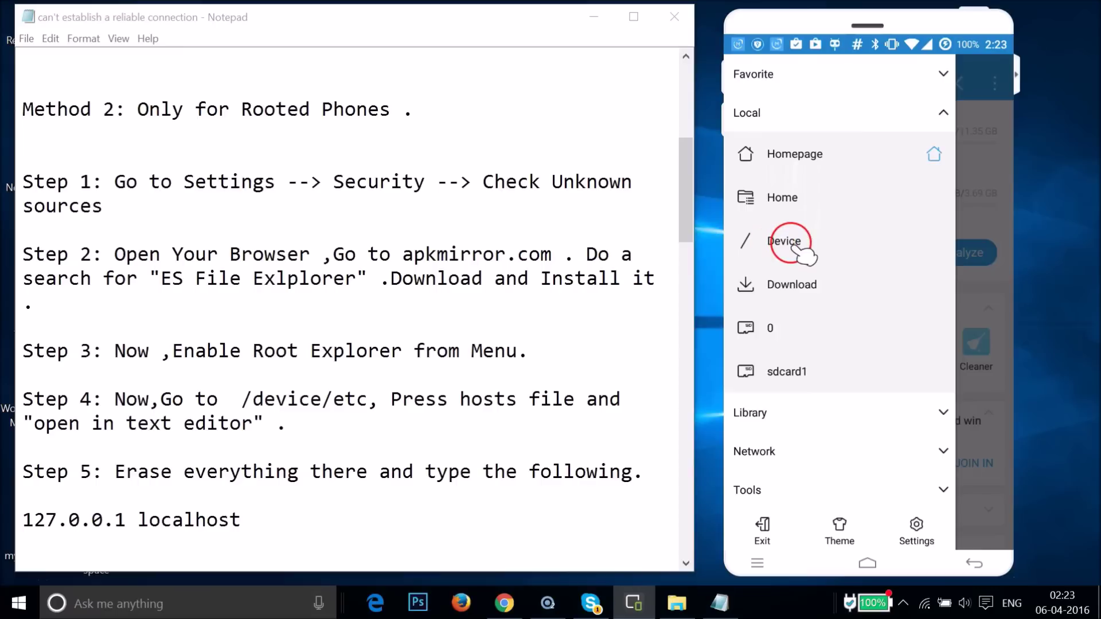
{"action": "left_click", "coordinate": [801, 251]}
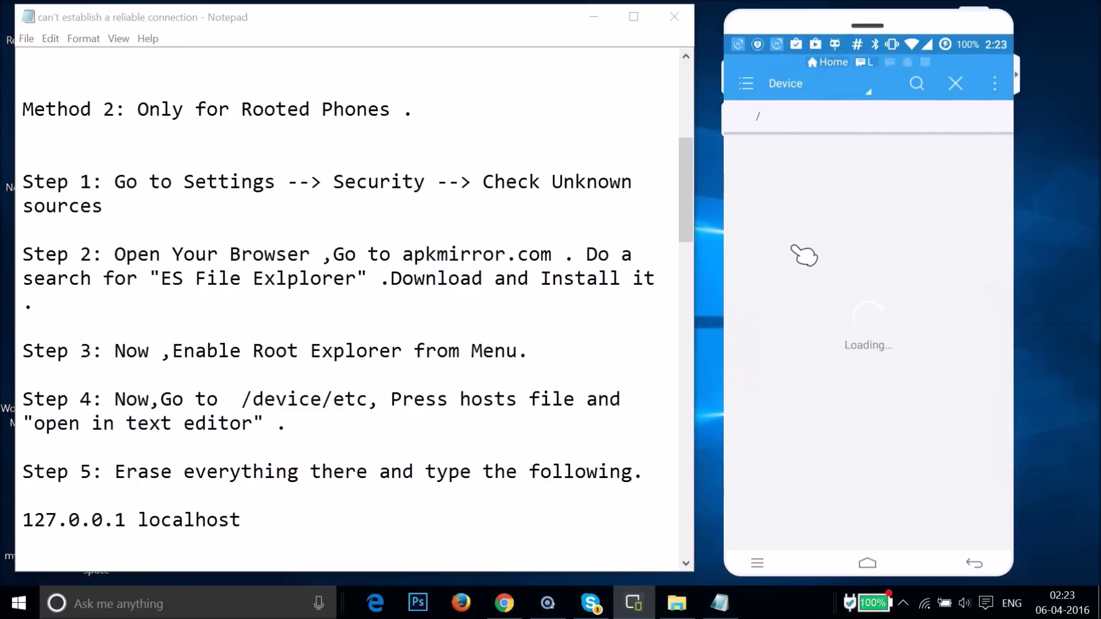
{"action": "mouse_move", "coordinate": [929, 286]}
{"action": "left_mouse_down"}
{"action": "mouse_move", "coordinate": [904, 290]}
{"action": "mouse_move", "coordinate": [977, 290]}
{"action": "mouse_move", "coordinate": [973, 272]}
{"action": "left_mouse_up"}
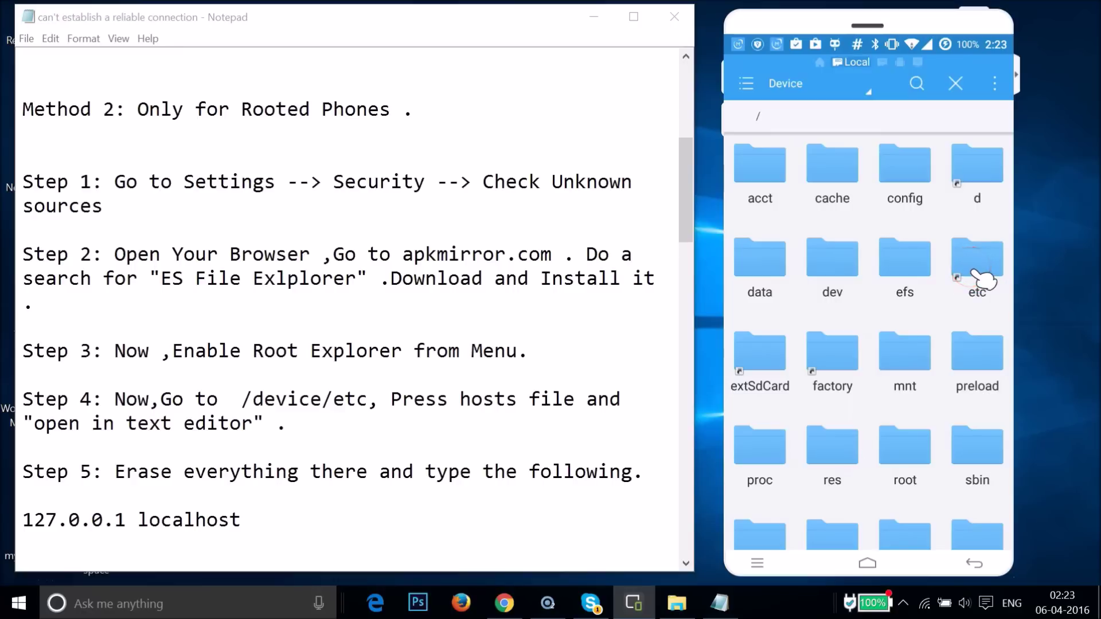
{"action": "left_click", "coordinate": [975, 274]}
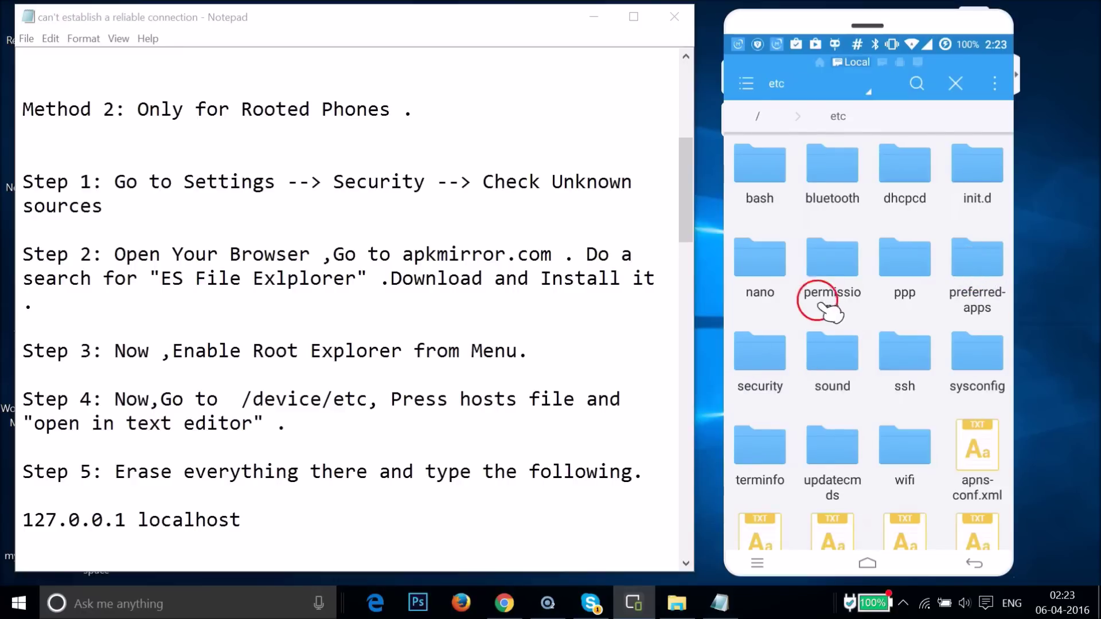
Find the hosts file in the etc folder and open it as text
{"action": "left_click", "coordinate": [591, 441]}
{"action": "left_click", "coordinate": [891, 378]}
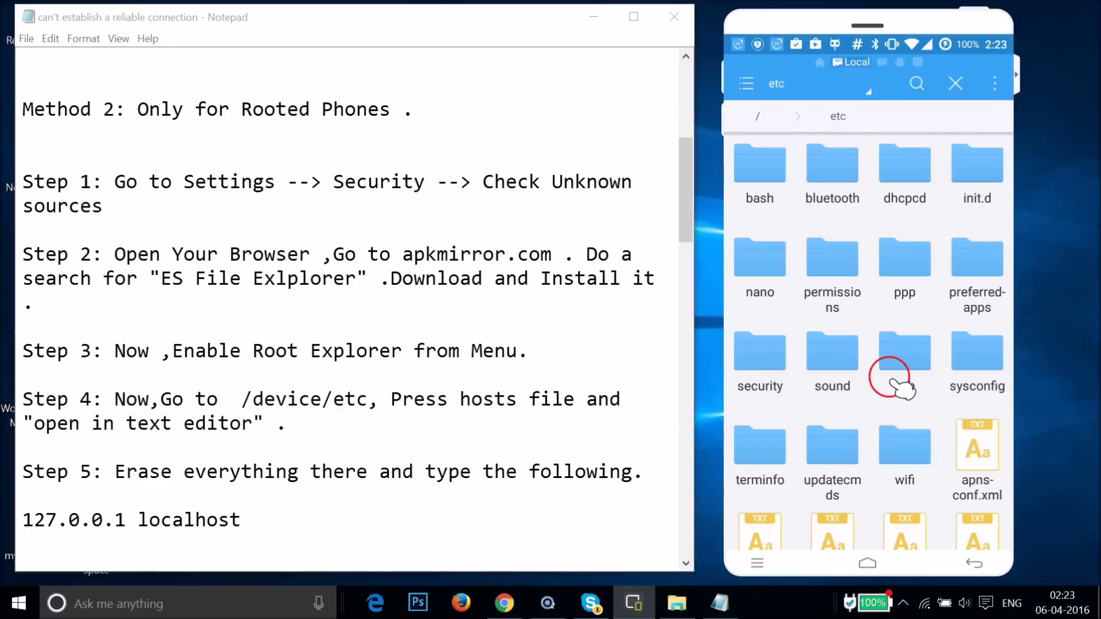
{"action": "scroll", "coordinate": [903, 390], "scroll_direction": "down", "scroll_amount": 8}
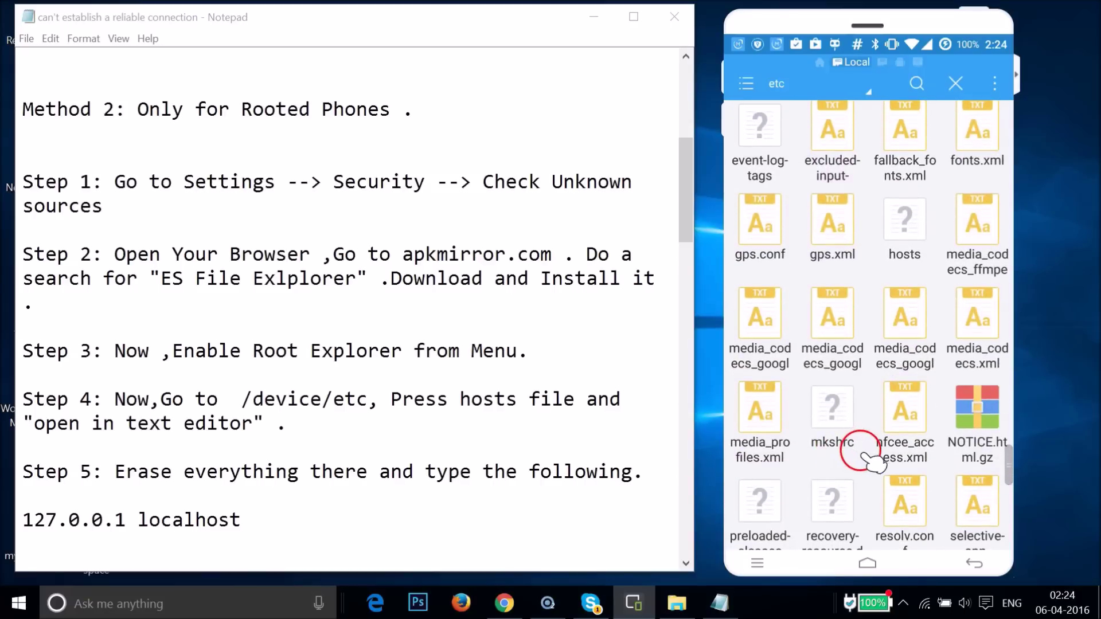
{"action": "left_click", "coordinate": [903, 254]}
{"action": "left_click_drag", "start_coordinate": [908, 256], "coordinate": [904, 237]}
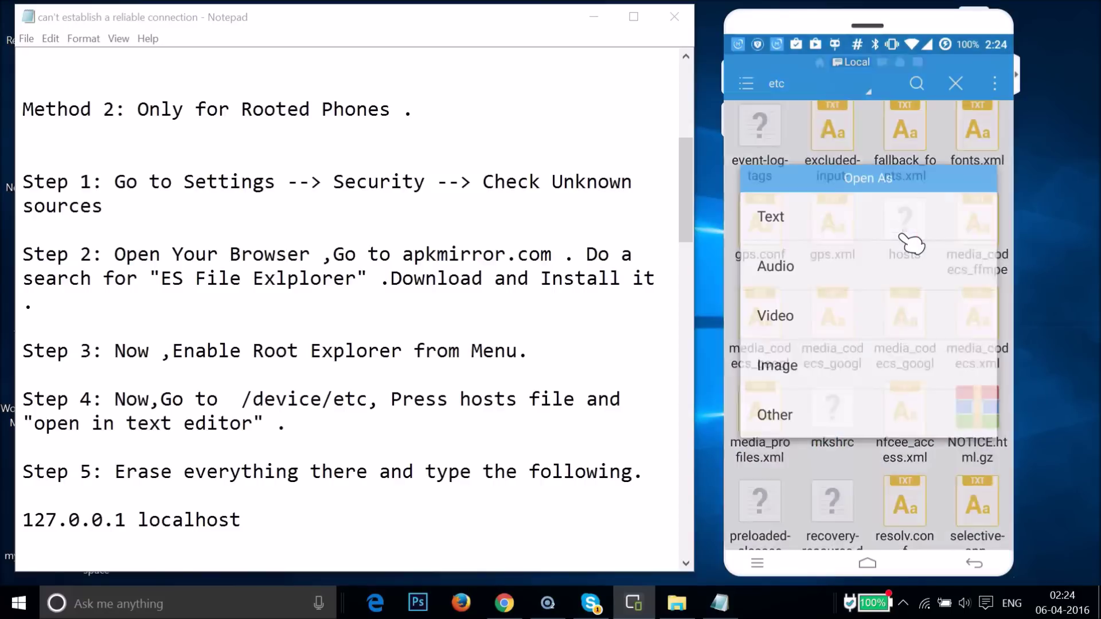
{"action": "left_click", "coordinate": [823, 227]}
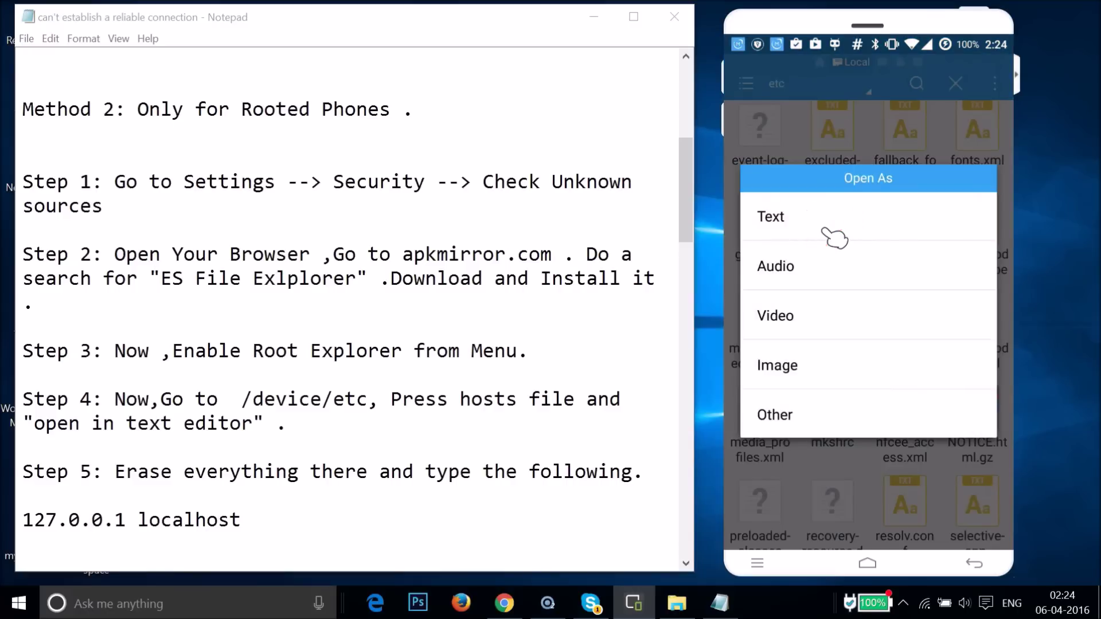
{"action": "mouse_move", "coordinate": [843, 321]}
{"action": "left_mouse_down"}
{"action": "mouse_move", "coordinate": [863, 356]}
{"action": "mouse_move", "coordinate": [963, 226]}
{"action": "mouse_move", "coordinate": [929, 168]}
{"action": "mouse_move", "coordinate": [869, 258]}
{"action": "mouse_move", "coordinate": [923, 220]}
{"action": "mouse_move", "coordinate": [848, 246]}
{"action": "mouse_move", "coordinate": [900, 241]}
{"action": "left_mouse_up"}
Put the opened hosts file into edit mode and place the text cursor after its last line
{"action": "left_click", "coordinate": [275, 401]}
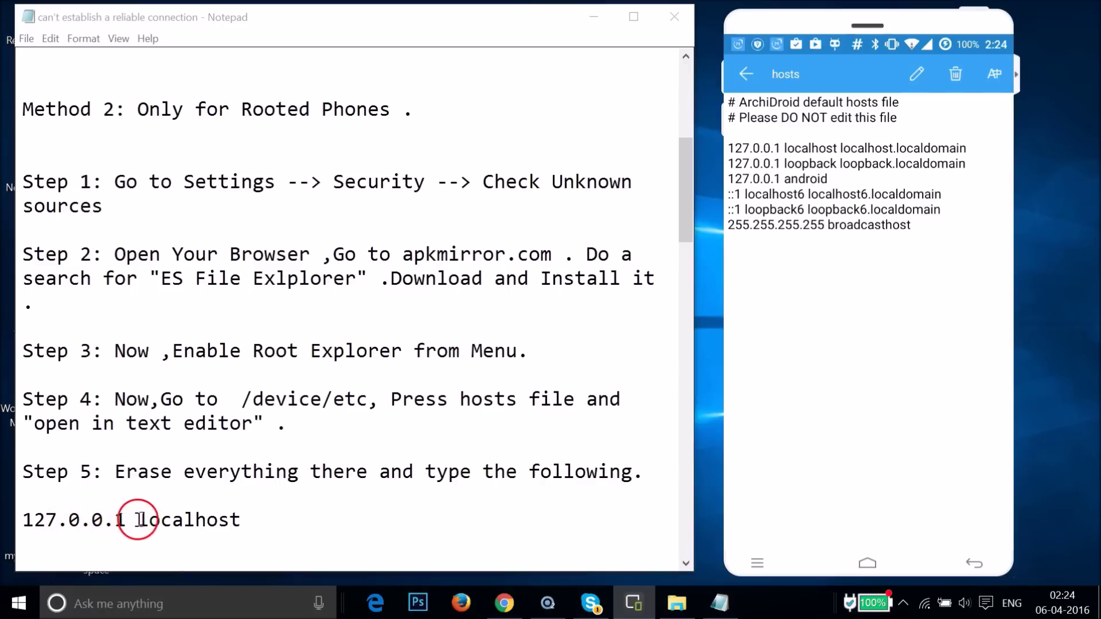
{"action": "left_click", "coordinate": [254, 526]}
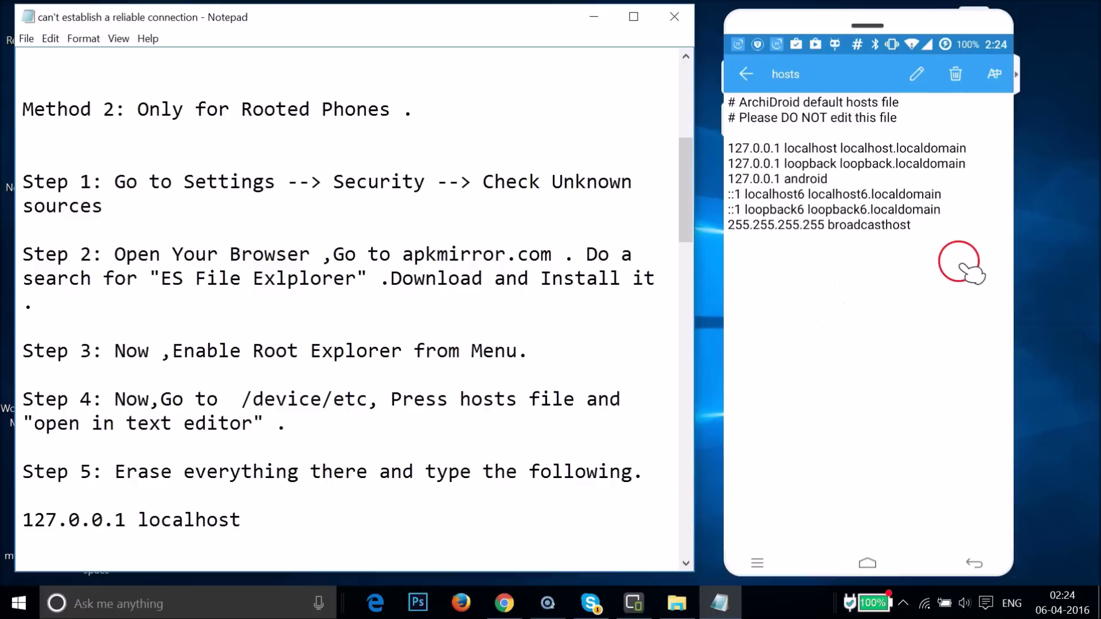
{"action": "left_click", "coordinate": [957, 234]}
{"action": "left_click", "coordinate": [918, 75]}
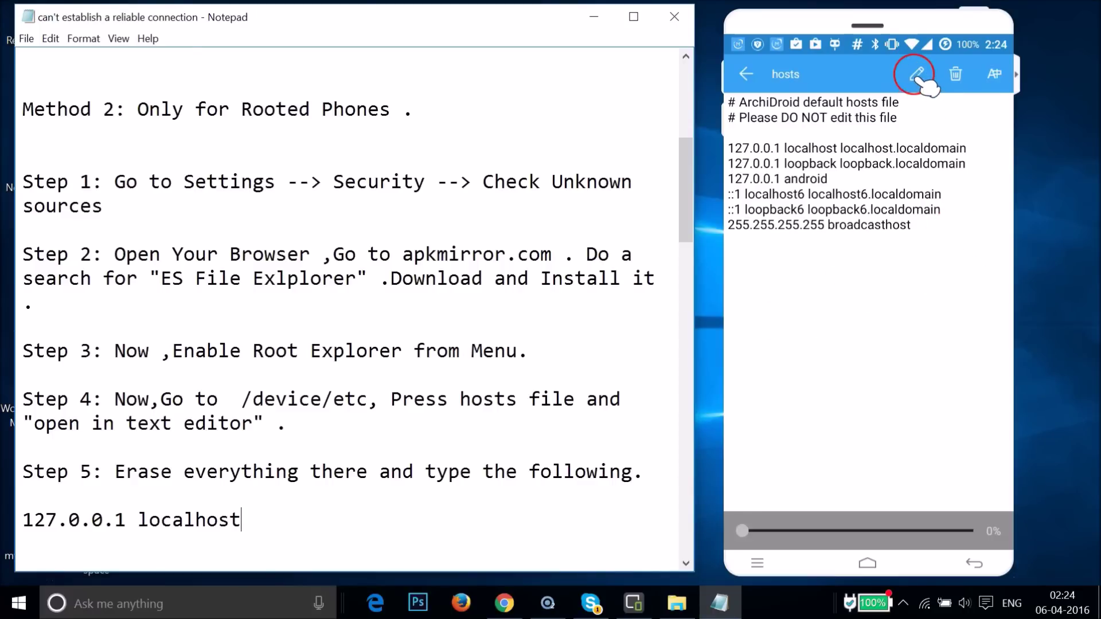
{"action": "left_click", "coordinate": [895, 304]}
{"action": "left_click", "coordinate": [921, 254]}
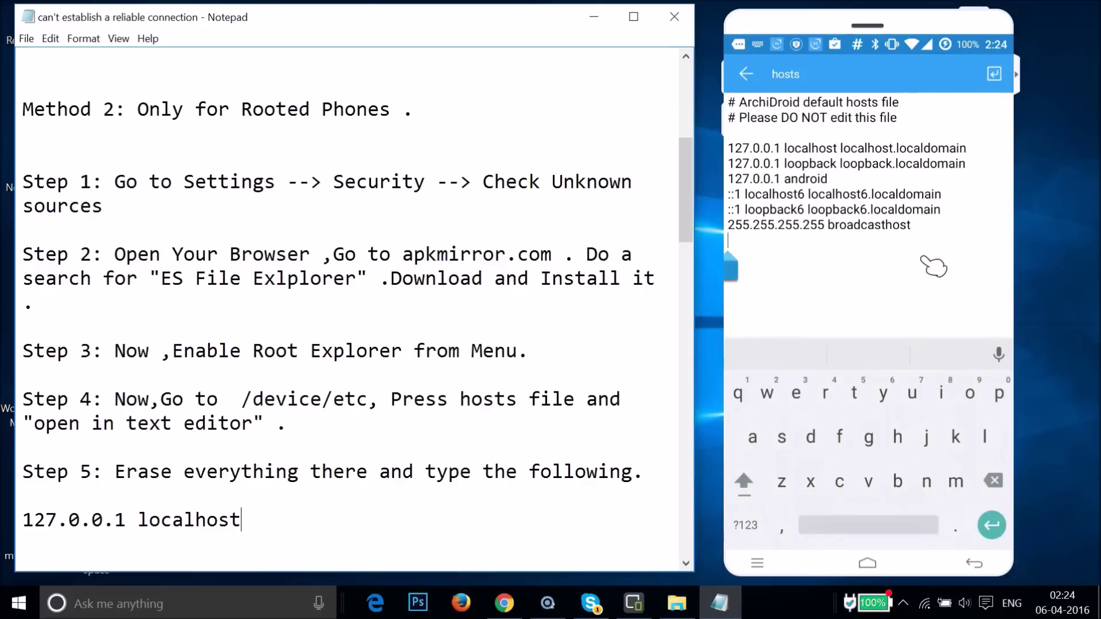
Erase all existing text in the hosts file, from the last line back to the first
{"action": "key", "text": "BackSpace"}
{"action": "key", "text": "BackSpace"}
{"action": "key", "text": "BackSpace"}
{"action": "key", "text": "BackSpace"}
{"action": "key", "text": "BackSpace"}
{"action": "key", "text": "BackSpace"}
{"action": "key", "text": "BackSpace"}
{"action": "key", "text": "BackSpace"}
{"action": "key", "text": "BackSpace"}
{"action": "key", "text": "BackSpace"}
{"action": "key", "text": "BackSpace"}
{"action": "key", "text": "BackSpace"}
{"action": "key", "text": "BackSpace"}
{"action": "key", "text": "BackSpace"}
{"action": "key", "text": "BackSpace"}
{"action": "key", "text": "BackSpace"}
{"action": "key", "text": "BackSpace"}
{"action": "key", "text": "BackSpace"}
{"action": "key", "text": "BackSpace"}
{"action": "key", "text": "BackSpace"}
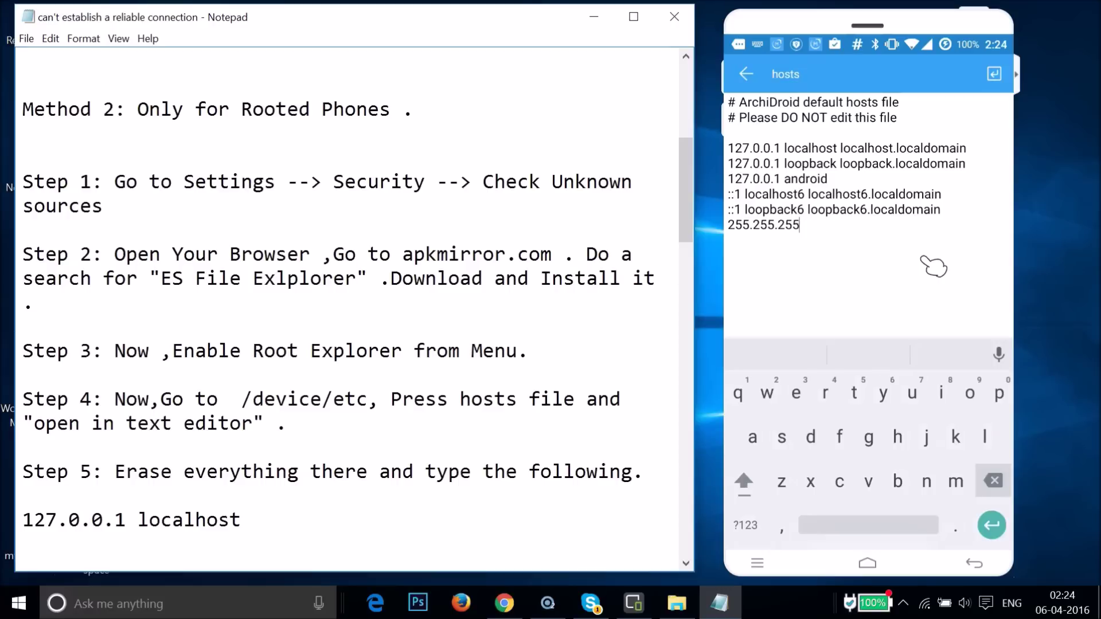
{"action": "key", "text": "BackSpace"}
{"action": "key", "text": "BackSpace"}
{"action": "key", "text": "BackSpace"}
{"action": "key", "text": "BackSpace"}
{"action": "key", "text": "BackSpace"}
{"action": "key", "text": "BackSpace"}
{"action": "key", "text": "BackSpace"}
{"action": "key", "text": "BackSpace"}
{"action": "key", "text": "BackSpace"}
{"action": "key", "text": "BackSpace"}
{"action": "key", "text": "BackSpace"}
{"action": "key", "text": "BackSpace"}
{"action": "key", "text": "BackSpace"}
{"action": "key", "text": "BackSpace"}
{"action": "key", "text": "BackSpace"}
{"action": "key", "text": "BackSpace"}
{"action": "key", "text": "BackSpace"}
{"action": "key", "text": "BackSpace"}
{"action": "key", "text": "BackSpace"}
{"action": "key", "text": "BackSpace"}
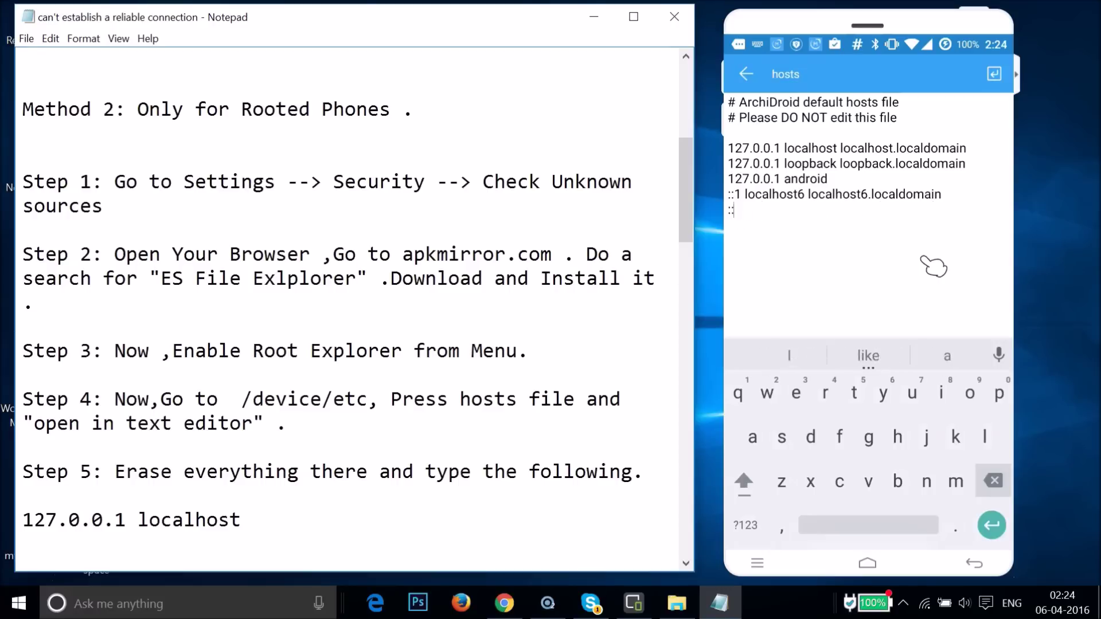
{"action": "key", "text": "BackSpace"}
{"action": "key", "text": "BackSpace"}
{"action": "key", "text": "BackSpace"}
{"action": "key", "text": "BackSpace"}
{"action": "key", "text": "BackSpace"}
{"action": "key", "text": "BackSpace"}
{"action": "key", "text": "BackSpace"}
{"action": "key", "text": "BackSpace"}
{"action": "key", "text": "BackSpace"}
{"action": "key", "text": "BackSpace"}
{"action": "key", "text": "BackSpace"}
{"action": "key", "text": "BackSpace"}
{"action": "key", "text": "BackSpace"}
{"action": "key", "text": "BackSpace"}
{"action": "key", "text": "BackSpace"}
{"action": "key", "text": "BackSpace"}
{"action": "key", "text": "BackSpace"}
{"action": "key", "text": "BackSpace"}
{"action": "key", "text": "BackSpace"}
{"action": "key", "text": "BackSpace"}
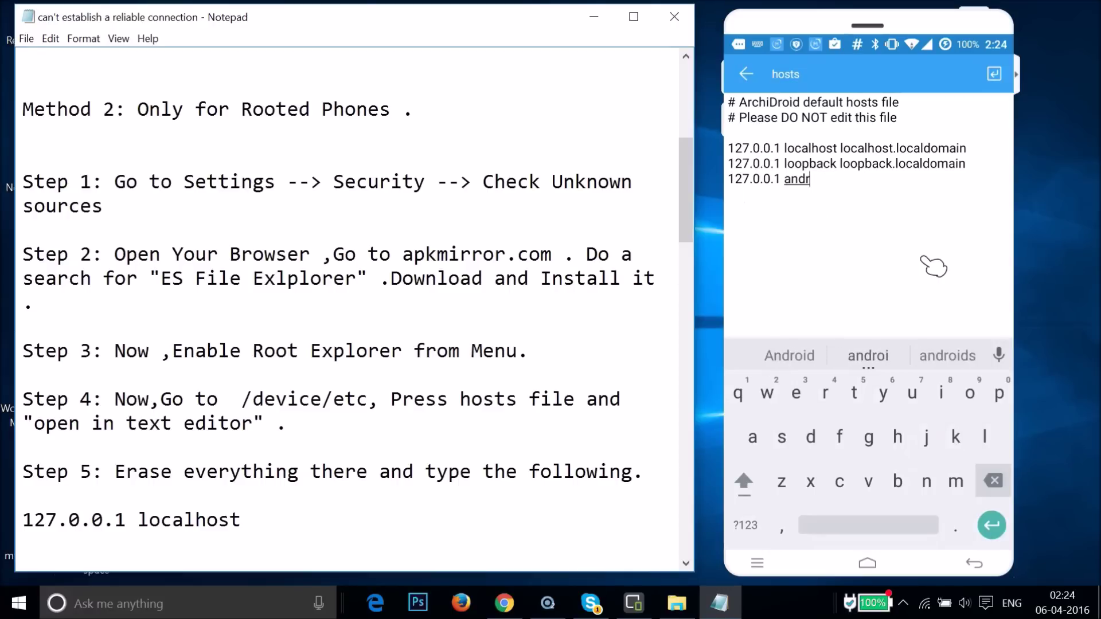
{"action": "key", "text": "BackSpace"}
{"action": "key", "text": "BackSpace"}
{"action": "key", "text": "BackSpace"}
{"action": "key", "text": "BackSpace"}
{"action": "key", "text": "BackSpace"}
{"action": "key", "text": "BackSpace"}
{"action": "key", "text": "BackSpace"}
{"action": "key", "text": "BackSpace"}
{"action": "key", "text": "BackSpace"}
{"action": "key", "text": "BackSpace"}
{"action": "key", "text": "BackSpace"}
{"action": "key", "text": "BackSpace"}
{"action": "key", "text": "BackSpace"}
{"action": "key", "text": "BackSpace"}
{"action": "key", "text": "BackSpace"}
{"action": "key", "text": "BackSpace"}
{"action": "key", "text": "BackSpace"}
{"action": "key", "text": "BackSpace"}
{"action": "key", "text": "BackSpace"}
{"action": "key", "text": "BackSpace"}
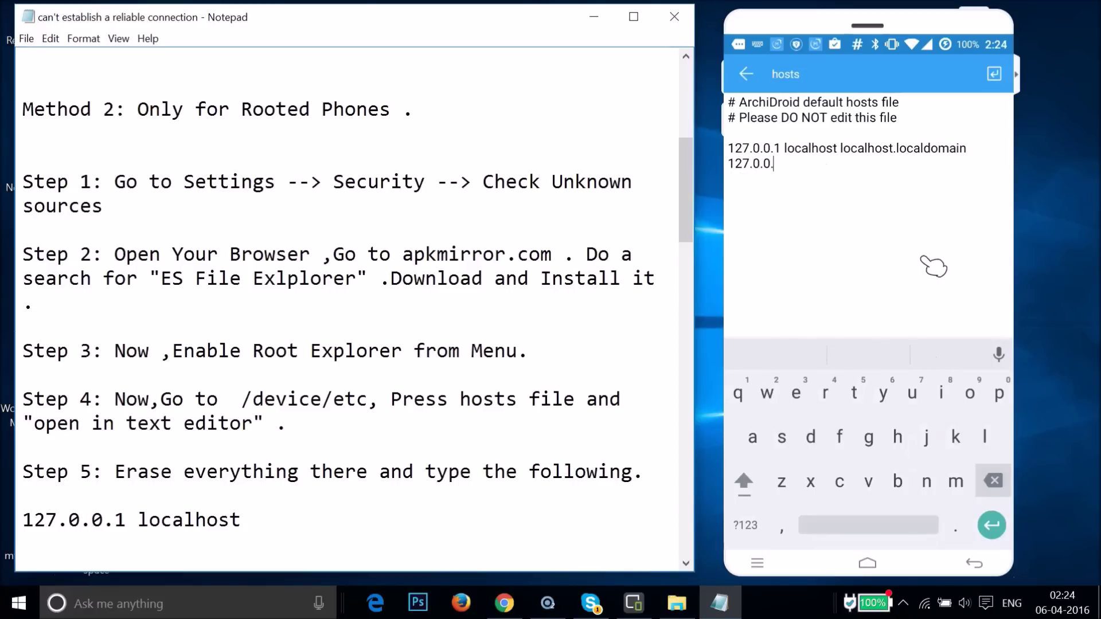
{"action": "key", "text": "BackSpace"}
{"action": "key", "text": "BackSpace"}
{"action": "key", "text": "BackSpace"}
{"action": "key", "text": "BackSpace"}
{"action": "key", "text": "BackSpace"}
{"action": "key", "text": "BackSpace"}
{"action": "key", "text": "BackSpace"}
{"action": "key", "text": "BackSpace"}
{"action": "key", "text": "BackSpace"}
{"action": "key", "text": "BackSpace"}
{"action": "key", "text": "BackSpace"}
{"action": "key", "text": "BackSpace"}
{"action": "key", "text": "BackSpace"}
{"action": "key", "text": "BackSpace"}
{"action": "key", "text": "BackSpace"}
{"action": "key", "text": "BackSpace"}
{"action": "key", "text": "BackSpace"}
{"action": "key", "text": "BackSpace"}
{"action": "key", "text": "BackSpace"}
{"action": "key", "text": "BackSpace"}
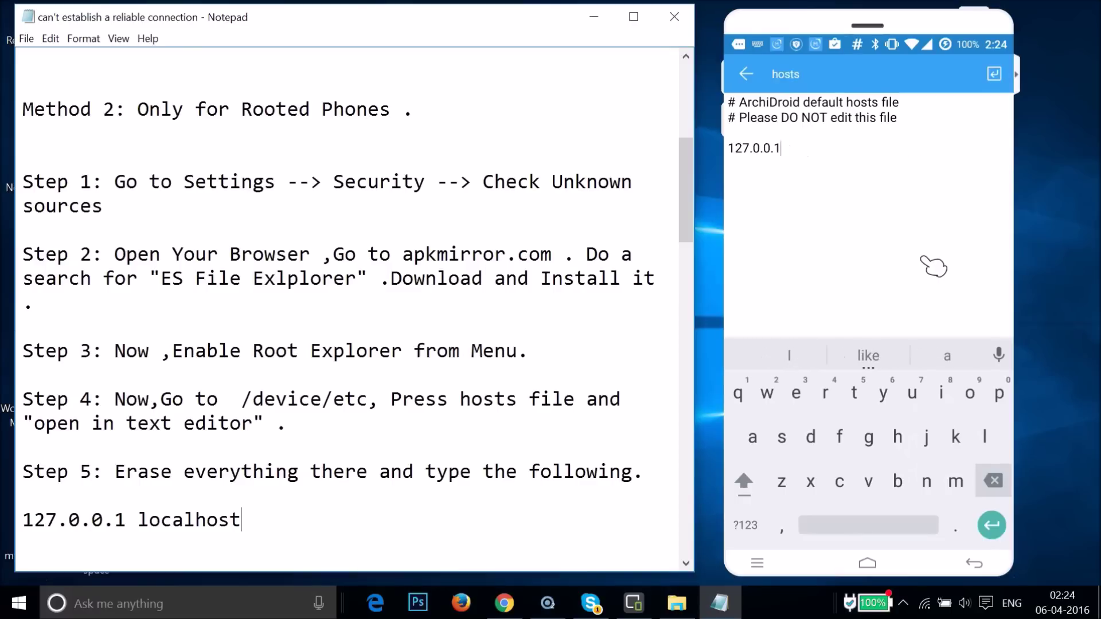
{"action": "key", "text": "BackSpace"}
{"action": "key", "text": "BackSpace"}
{"action": "key", "text": "BackSpace"}
{"action": "key", "text": "BackSpace"}
{"action": "key", "text": "BackSpace"}
{"action": "key", "text": "BackSpace"}
{"action": "key", "text": "BackSpace"}
{"action": "key", "text": "BackSpace"}
{"action": "key", "text": "BackSpace"}
{"action": "key", "text": "BackSpace"}
{"action": "key", "text": "BackSpace"}
{"action": "key", "text": "BackSpace"}
{"action": "key", "text": "BackSpace"}
{"action": "key", "text": "BackSpace"}
{"action": "key", "text": "BackSpace"}
{"action": "key", "text": "BackSpace"}
{"action": "key", "text": "BackSpace"}
{"action": "key", "text": "BackSpace"}
{"action": "key", "text": "BackSpace"}
{"action": "key", "text": "BackSpace"}
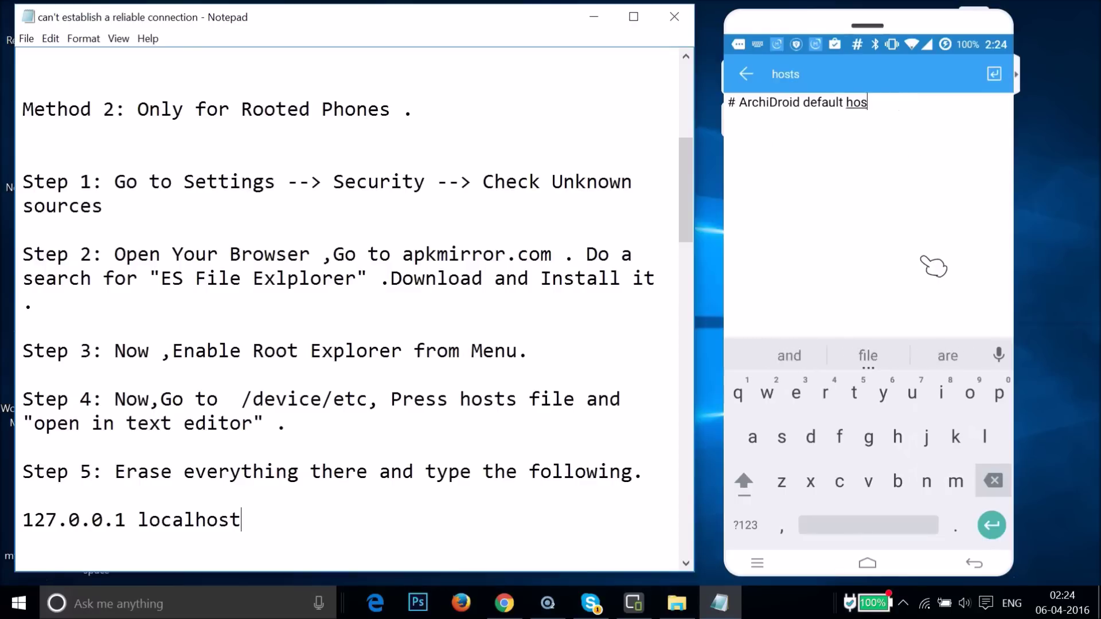
{"action": "key", "text": "BackSpace"}
{"action": "key", "text": "BackSpace"}
{"action": "key", "text": "BackSpace"}
{"action": "key", "text": "BackSpace"}
{"action": "key", "text": "BackSpace"}
{"action": "key", "text": "BackSpace"}
{"action": "key", "text": "BackSpace"}
{"action": "key", "text": "BackSpace"}
{"action": "key", "text": "BackSpace"}
{"action": "key", "text": "BackSpace"}
{"action": "key", "text": "BackSpace"}
{"action": "key", "text": "BackSpace"}
{"action": "key", "text": "BackSpace"}
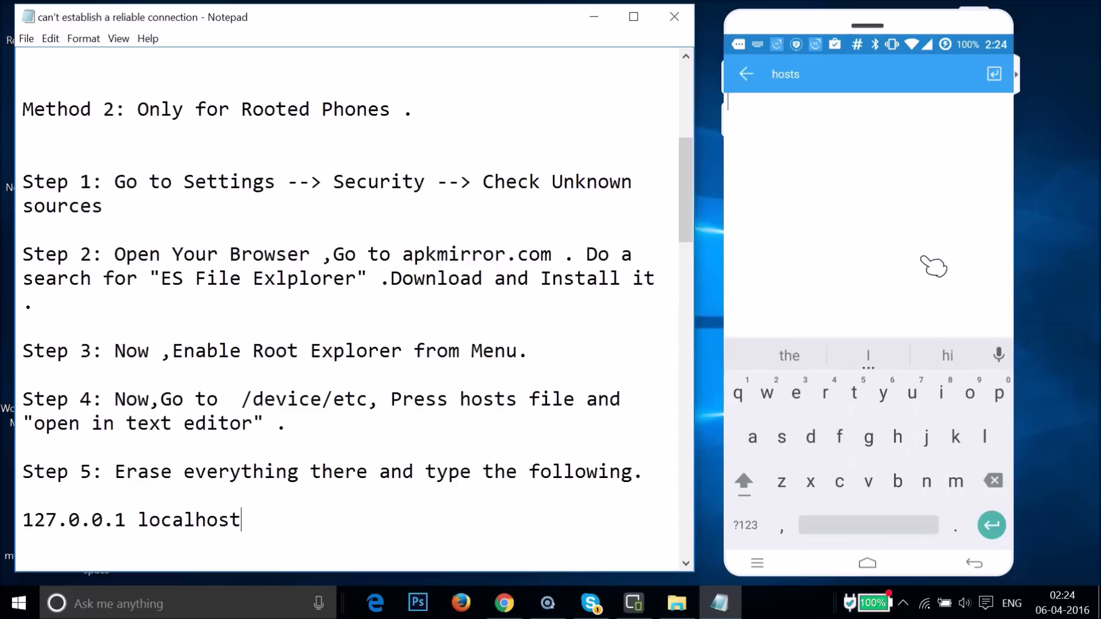
Enter "127.0.0.1 localhost" as the only line of the hosts file
{"action": "type", "text": "1"}
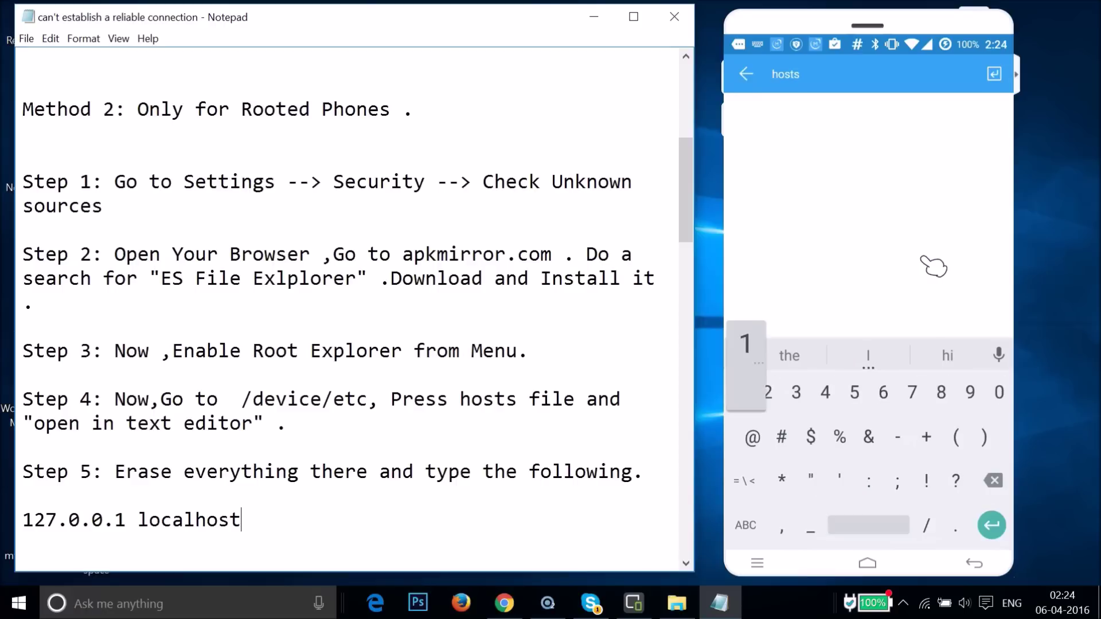
{"action": "type", "text": "27"}
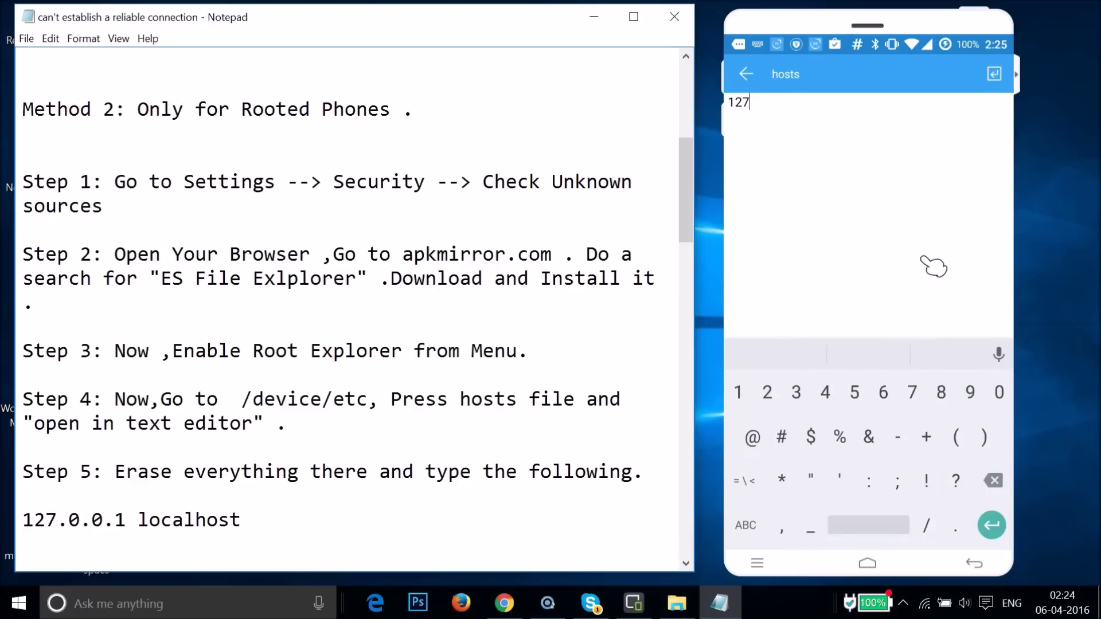
{"action": "type", "text": ".0."}
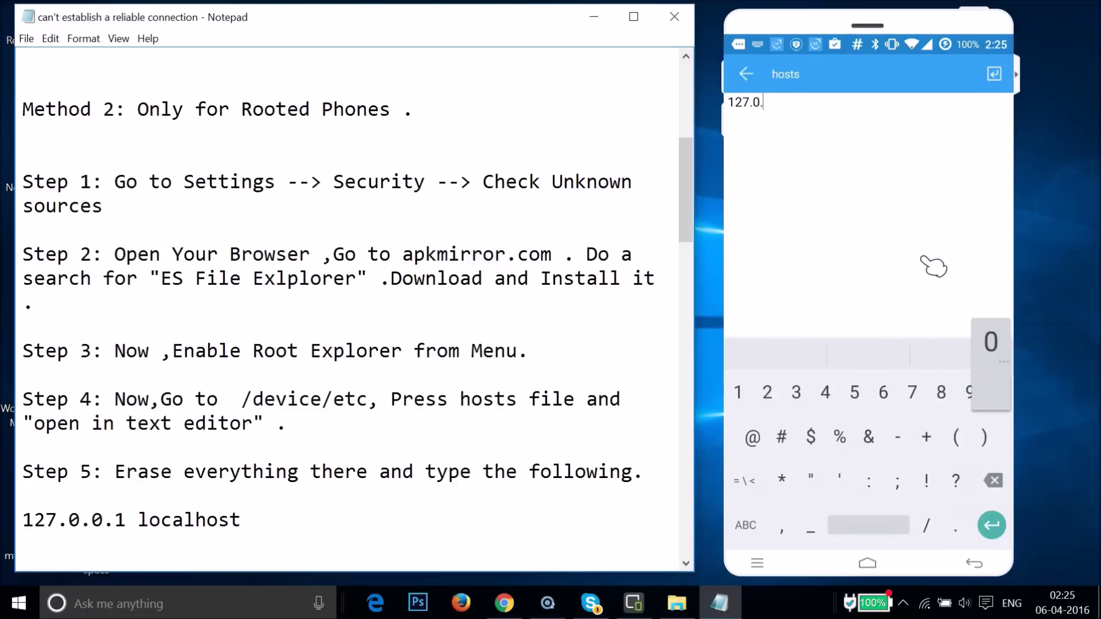
{"action": "type", "text": "0.1"}
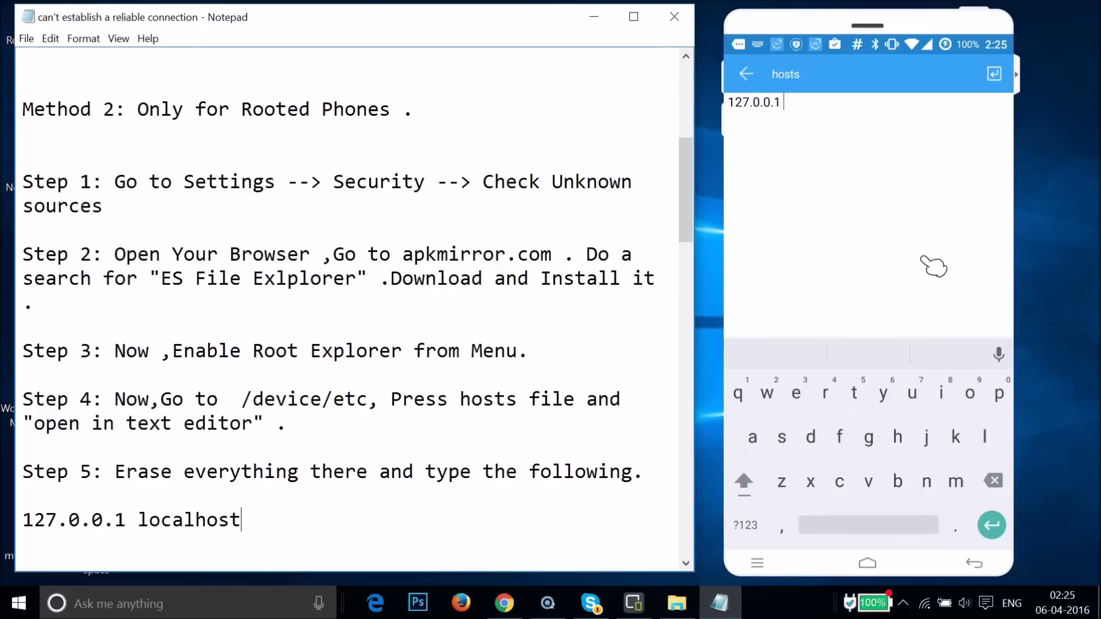
{"action": "type", "text": " loca"}
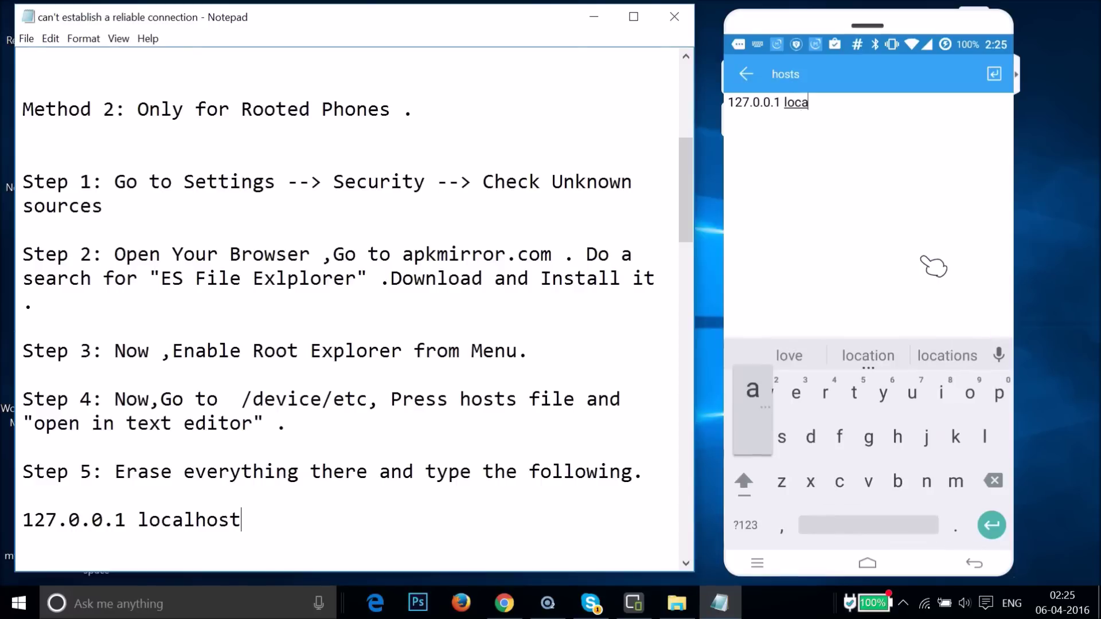
{"action": "type", "text": "lh"}
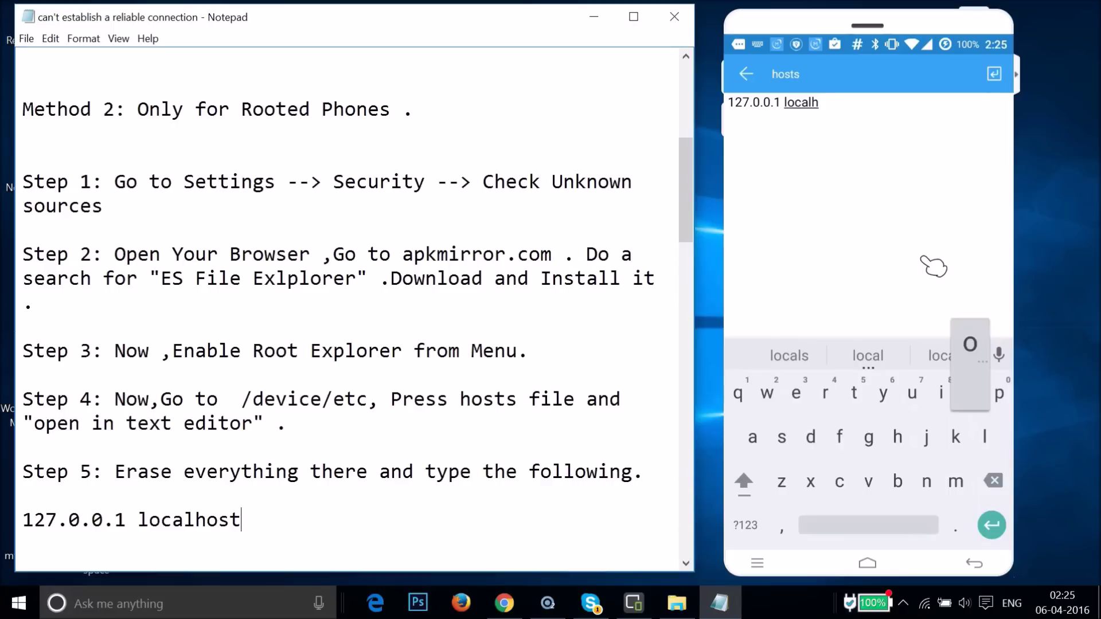
{"action": "type", "text": "ost"}
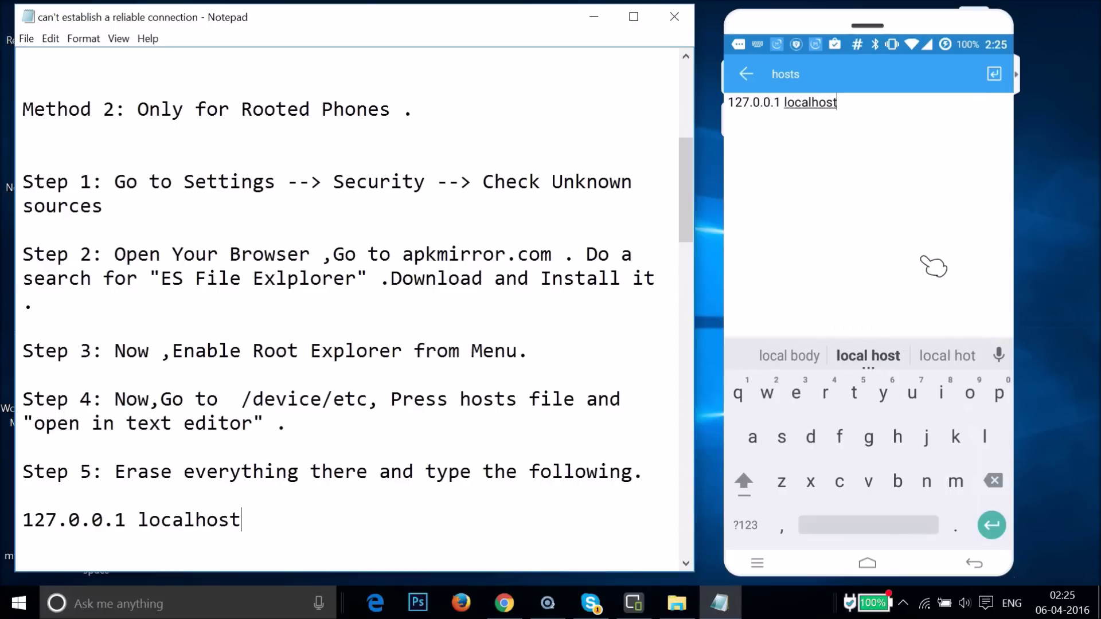
Leave the text editor and save the changes to the hosts file
{"action": "left_click", "coordinate": [755, 73]}
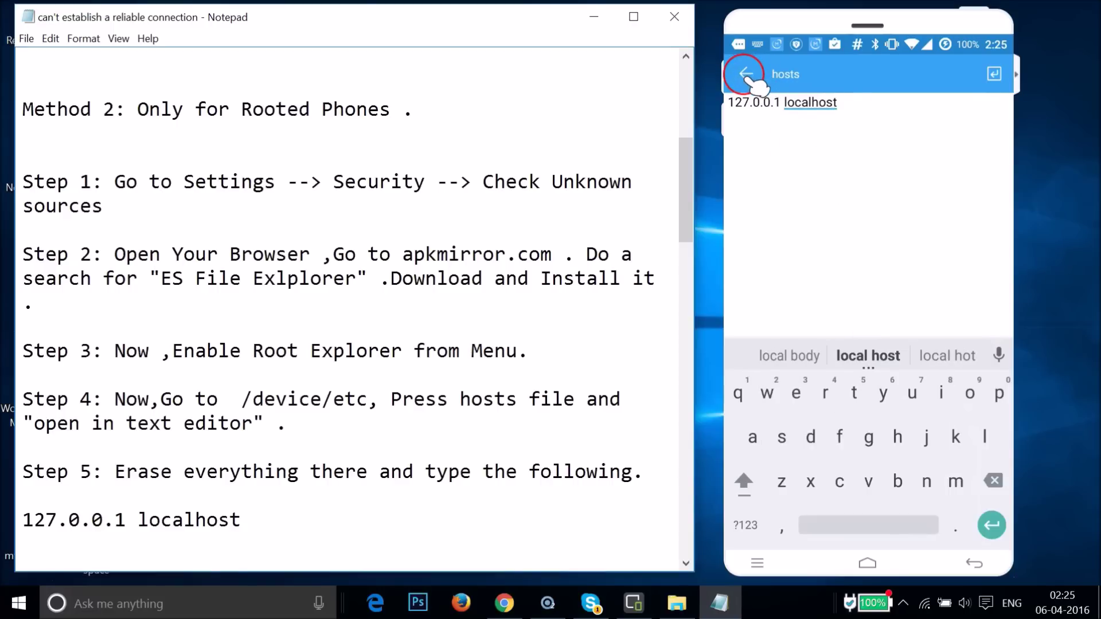
{"action": "left_click", "coordinate": [749, 78]}
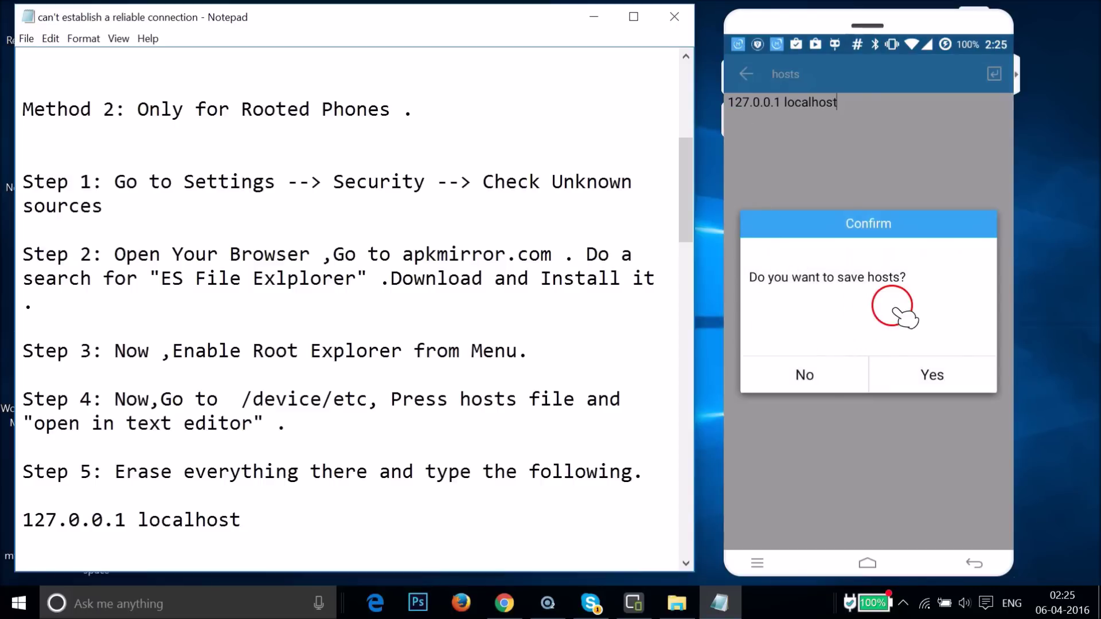
{"action": "left_click", "coordinate": [907, 376]}
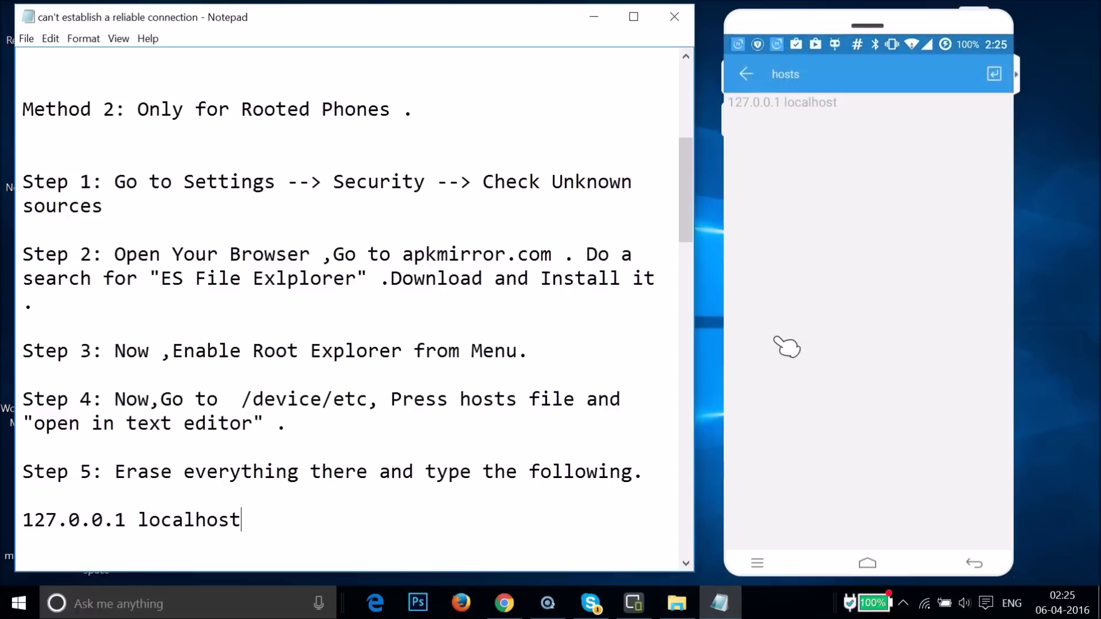
{"action": "left_click", "coordinate": [918, 226]}
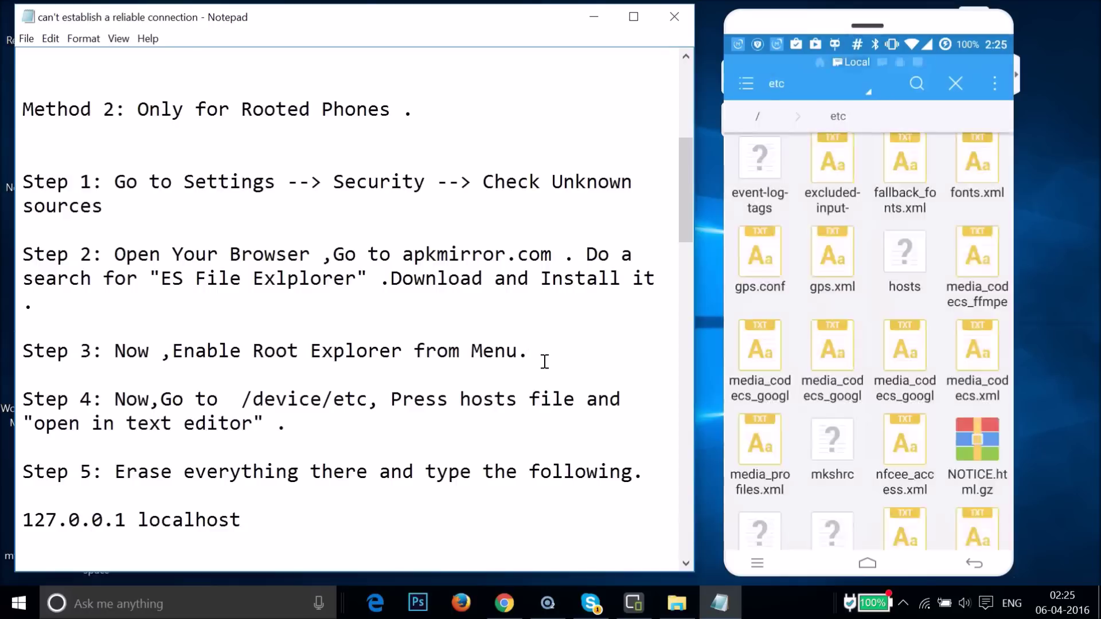
Read the remaining Method 2 steps in the notes and open the add-account option under Accounts in the phone's Settings
{"action": "left_click", "coordinate": [496, 388]}
{"action": "scroll", "coordinate": [485, 392], "scroll_direction": "down", "scroll_amount": 2}
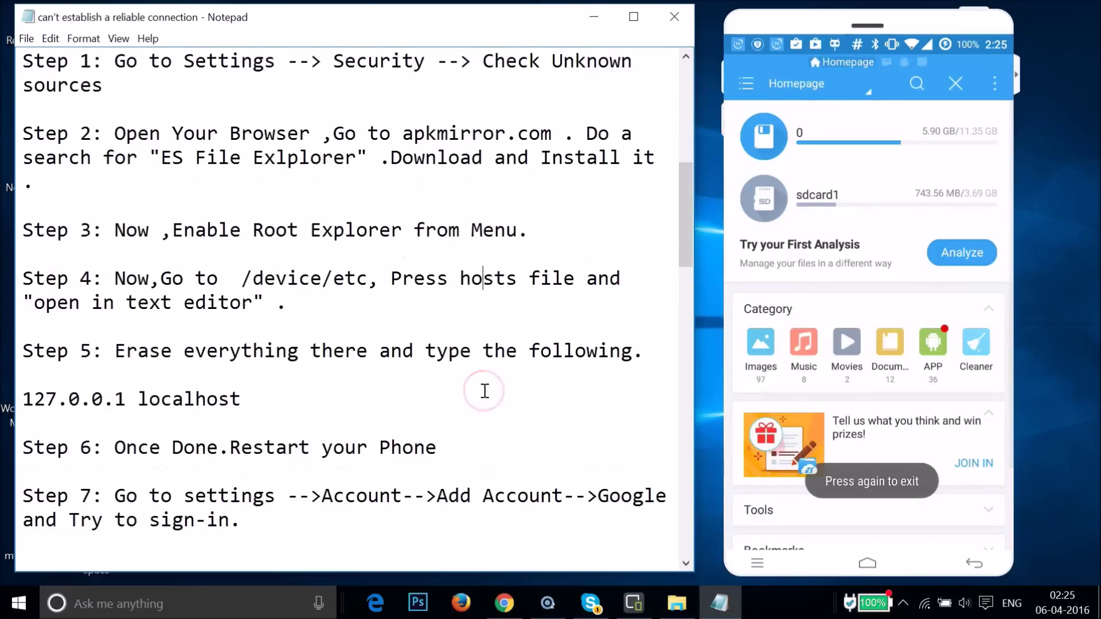
{"action": "scroll", "coordinate": [485, 391], "scroll_direction": "down", "scroll_amount": 2}
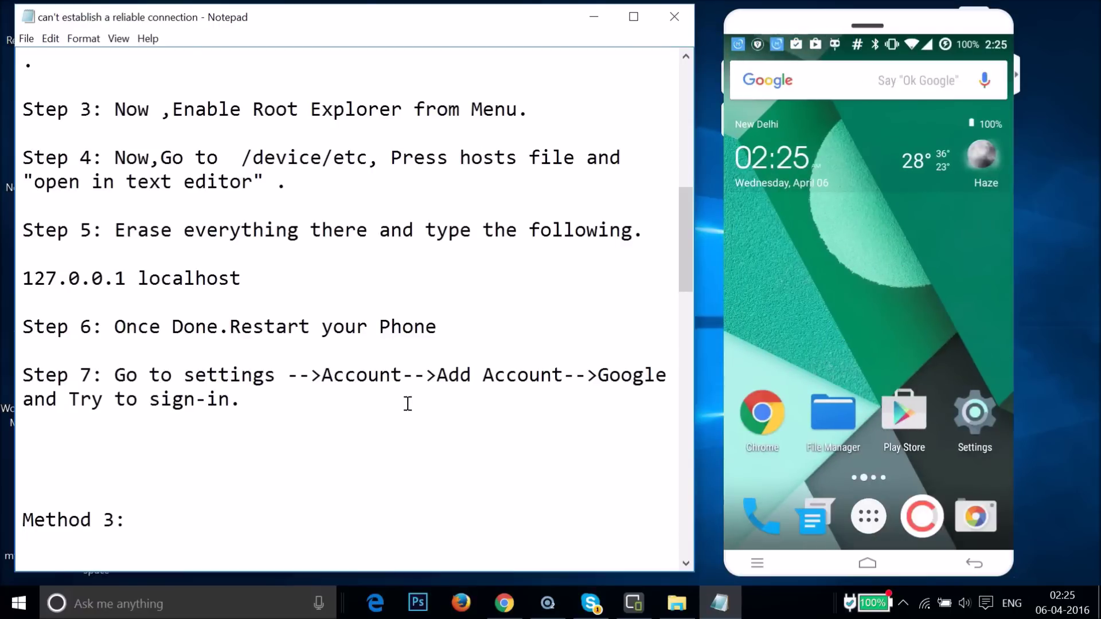
{"action": "left_click", "coordinate": [992, 421]}
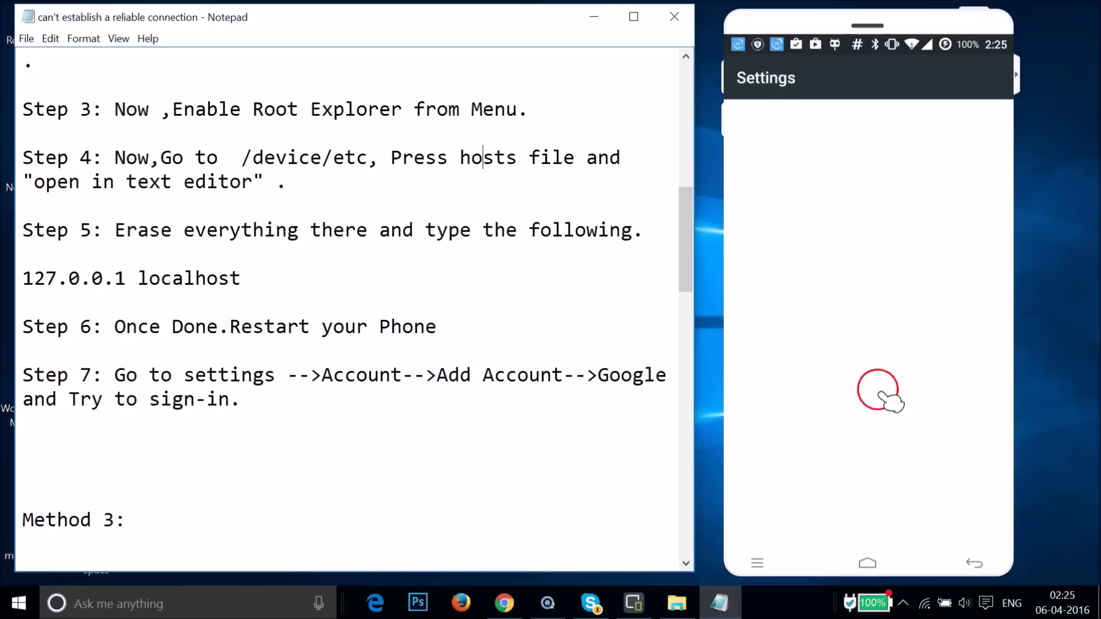
{"action": "scroll", "coordinate": [849, 385], "scroll_direction": "down", "scroll_amount": 10}
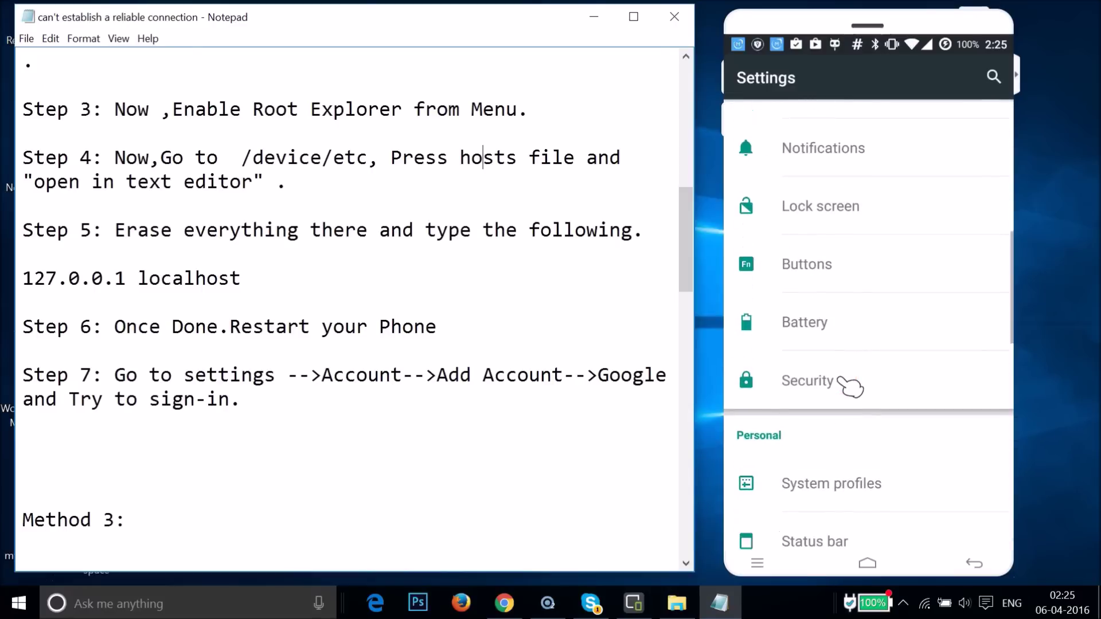
{"action": "scroll", "coordinate": [849, 386], "scroll_direction": "down", "scroll_amount": 5}
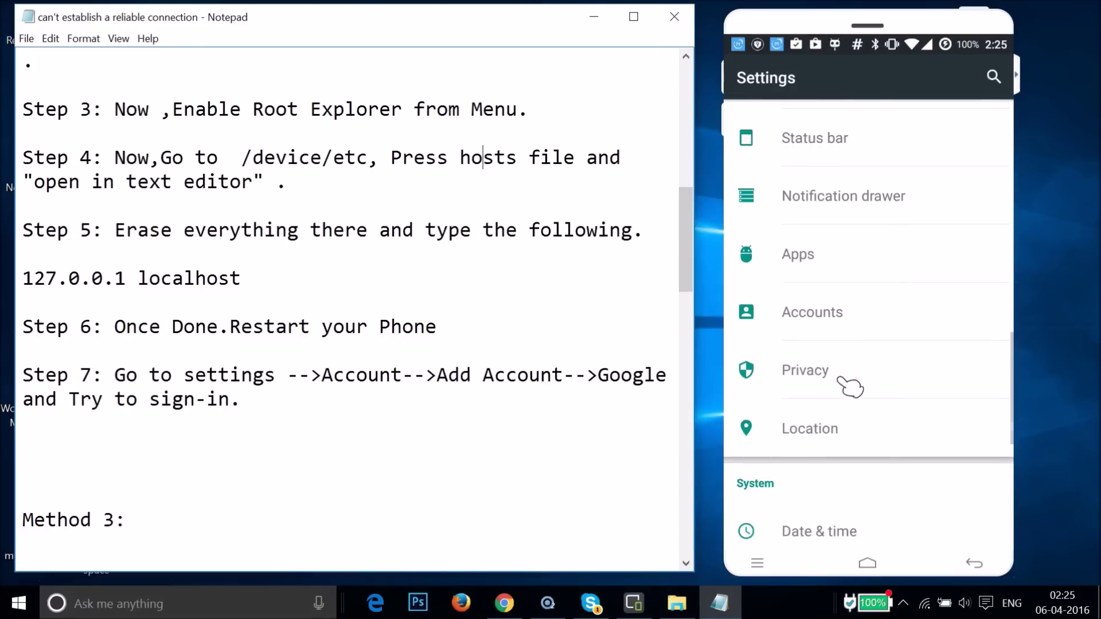
{"action": "left_click", "coordinate": [815, 323]}
{"action": "left_click", "coordinate": [846, 208]}
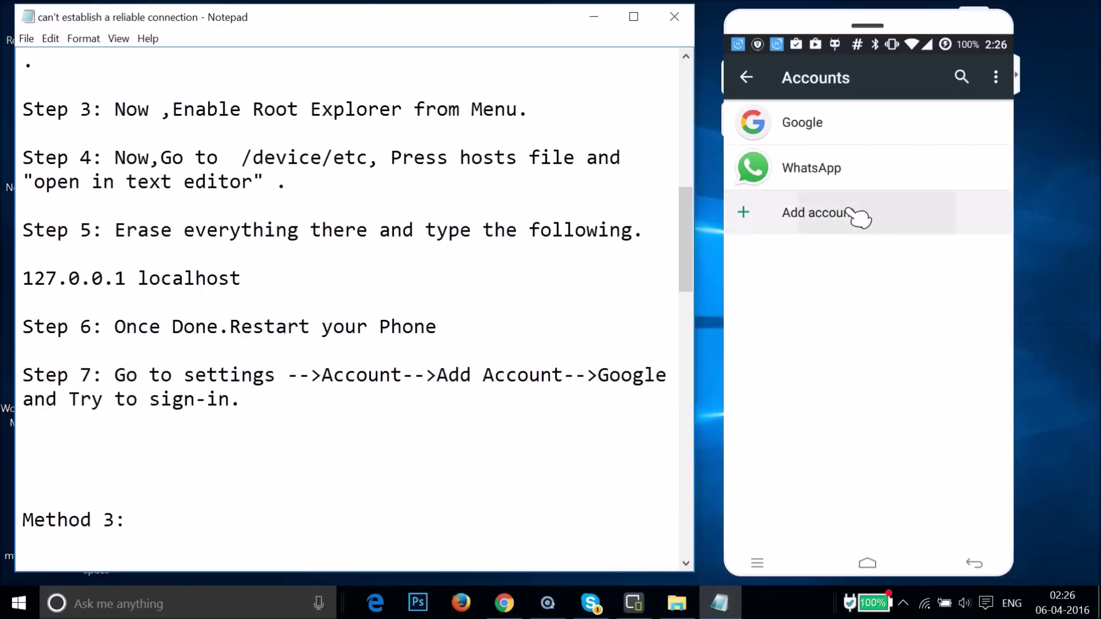
{"action": "left_click", "coordinate": [768, 217]}
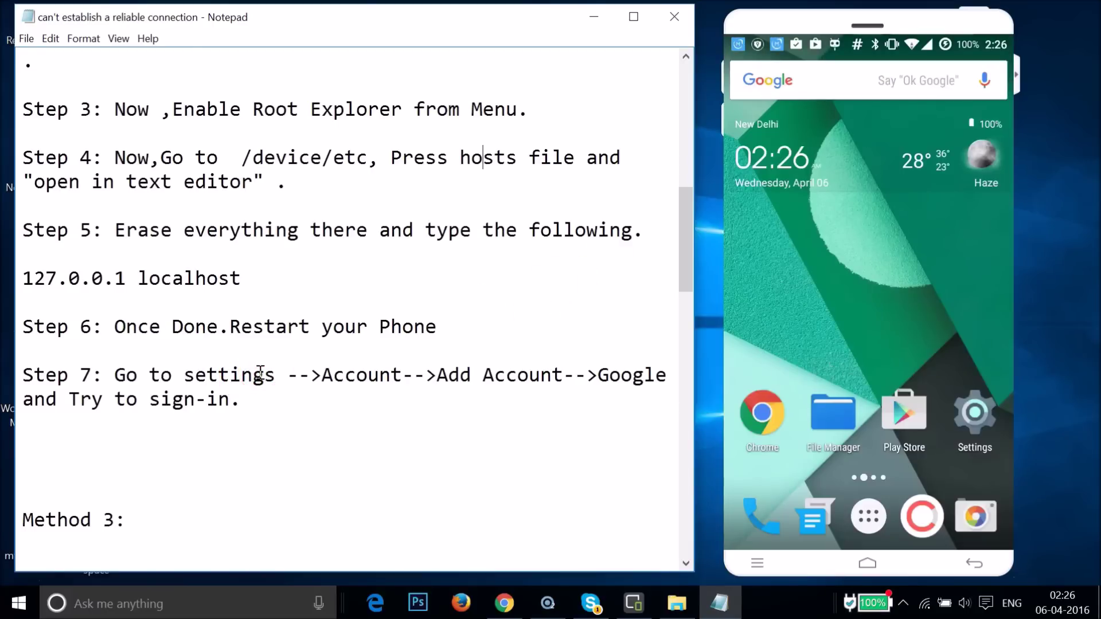
Review the Method 2 steps in the notes, then read the Method 3 instructions for wiping the cache partition from recovery mode
{"action": "left_click", "coordinate": [290, 374]}
{"action": "left_click", "coordinate": [304, 321]}
{"action": "scroll", "coordinate": [304, 321], "scroll_direction": "up", "scroll_amount": 3}
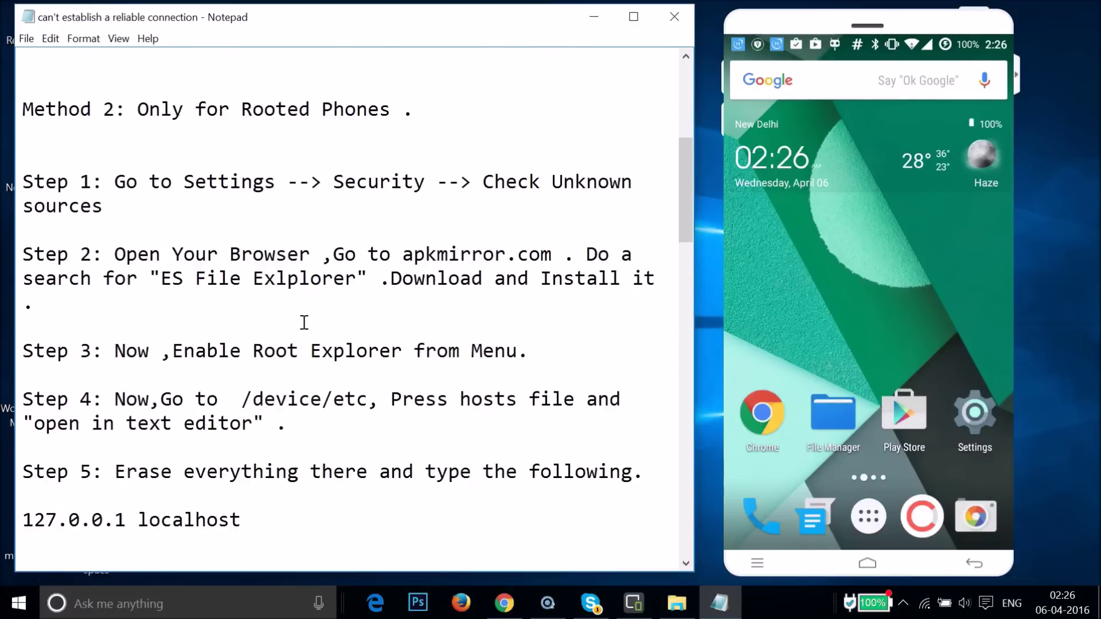
{"action": "scroll", "coordinate": [304, 323], "scroll_direction": "down", "scroll_amount": 3}
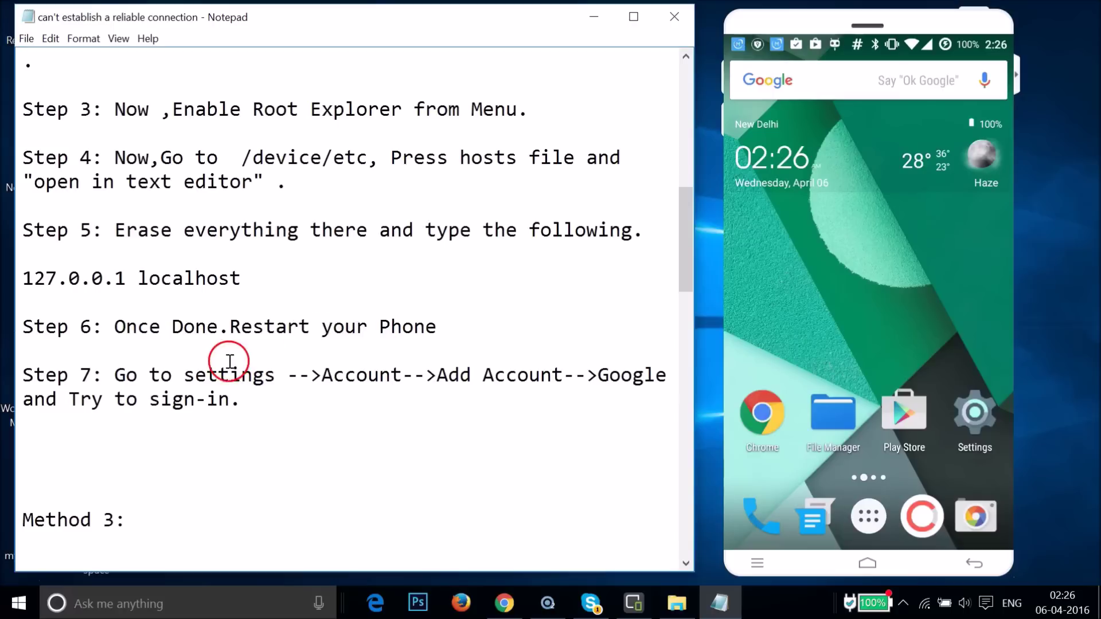
{"action": "scroll", "coordinate": [258, 276], "scroll_direction": "up", "scroll_amount": 3}
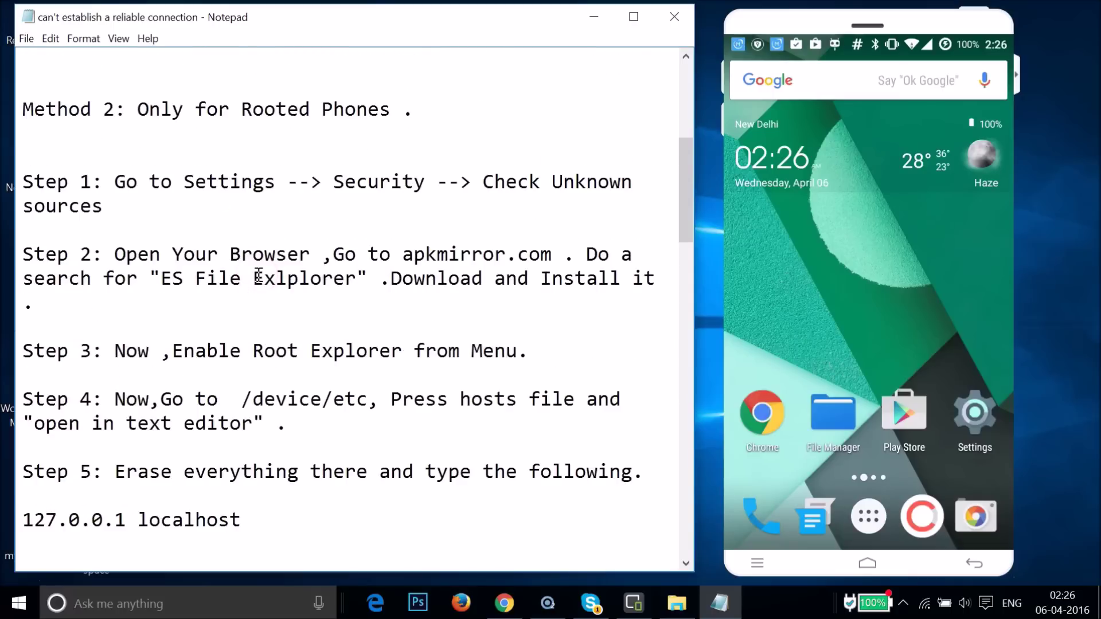
{"action": "scroll", "coordinate": [359, 211], "scroll_direction": "down", "scroll_amount": 5}
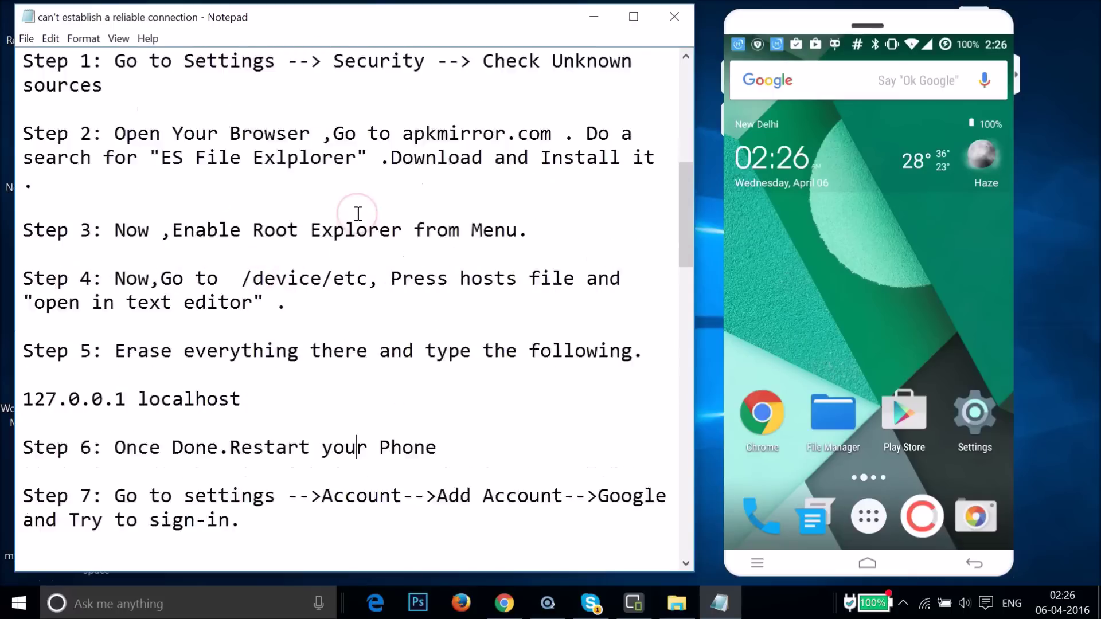
{"action": "scroll", "coordinate": [358, 212], "scroll_direction": "down", "scroll_amount": 3}
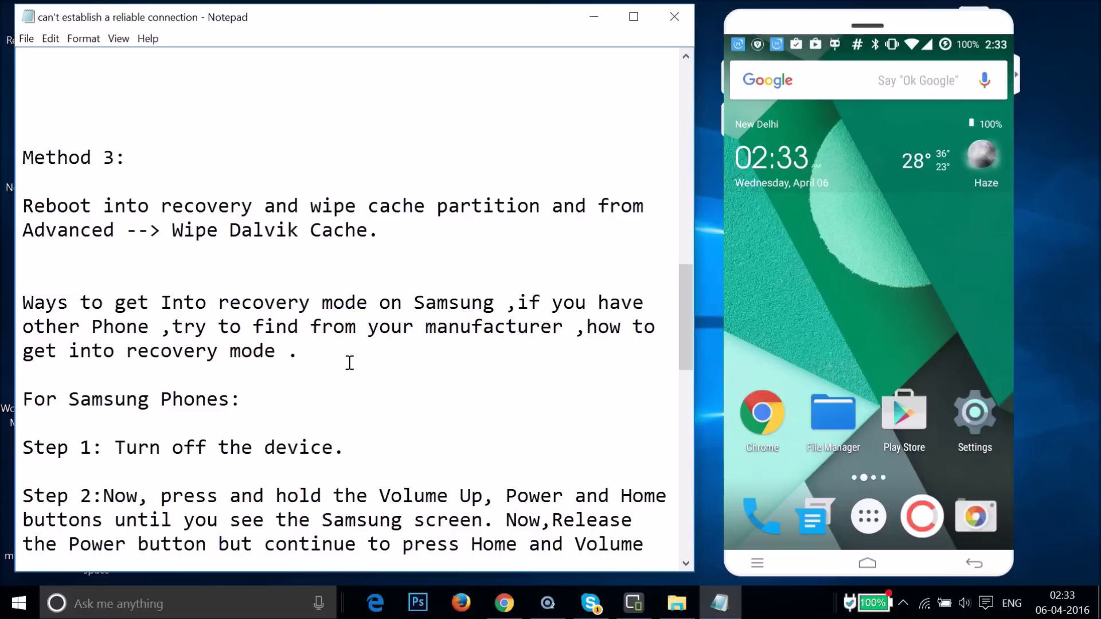
{"action": "scroll", "coordinate": [350, 362], "scroll_direction": "down", "scroll_amount": 3}
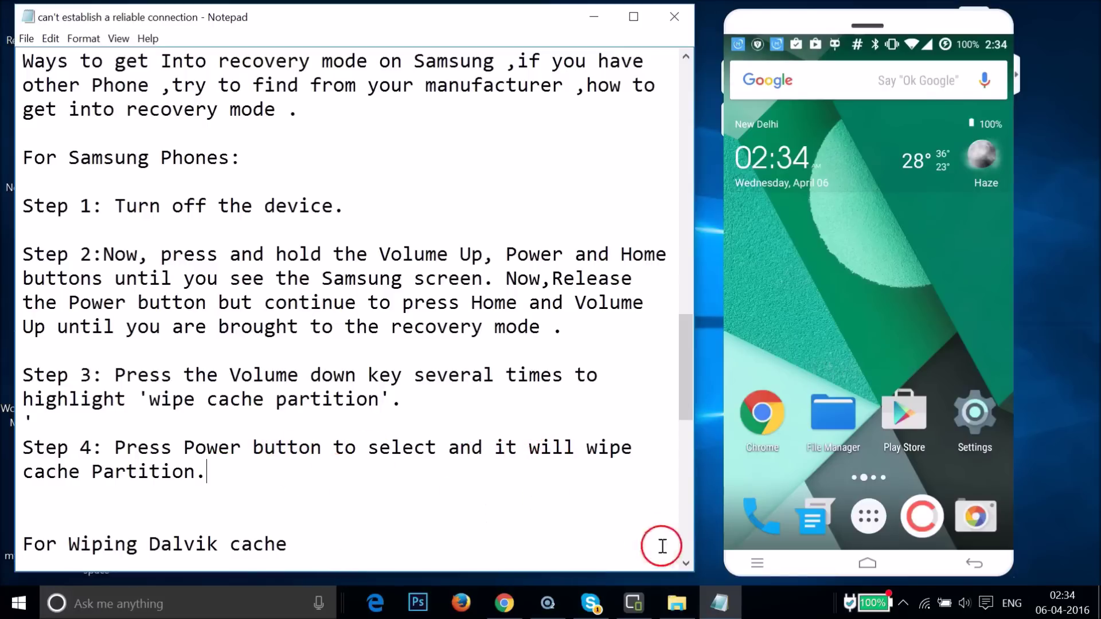
View the "wipe cache partition" picture from the notes folder, enlarged, to examine the recovery menu option, then return to the notes
{"action": "left_click", "coordinate": [684, 601]}
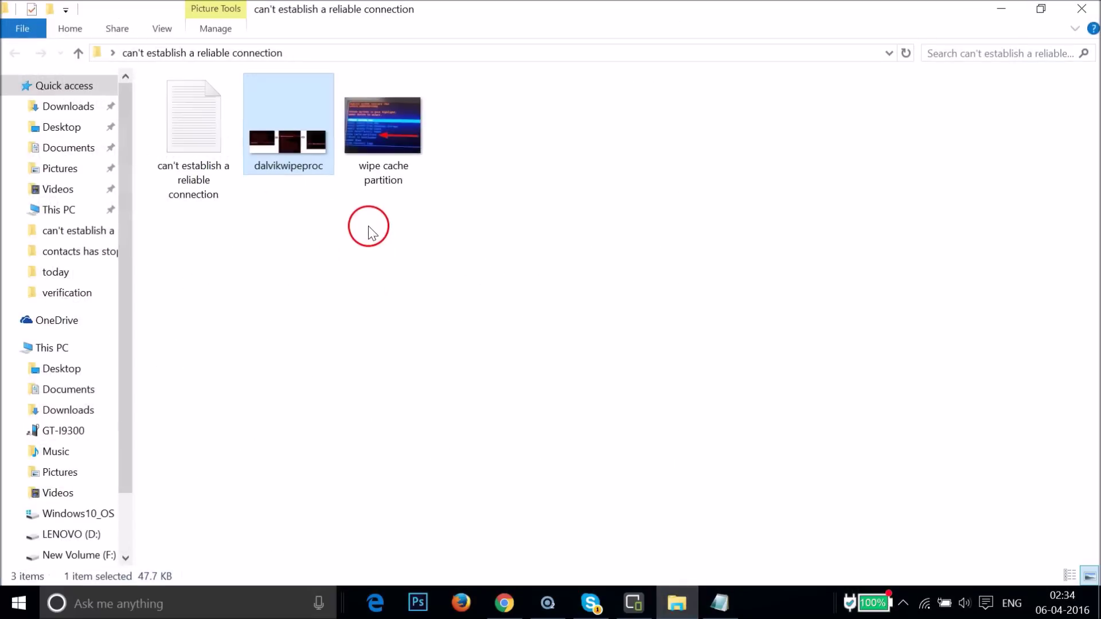
{"action": "double_click", "coordinate": [375, 175]}
{"action": "left_click", "coordinate": [419, 572]}
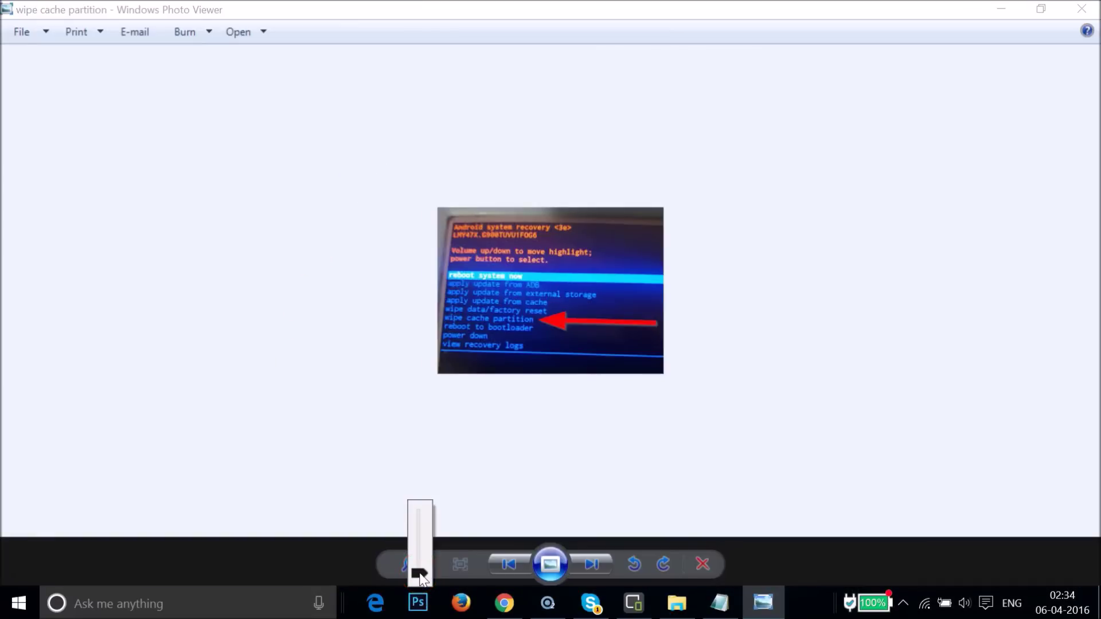
{"action": "left_click_drag", "start_coordinate": [420, 574], "coordinate": [421, 549]}
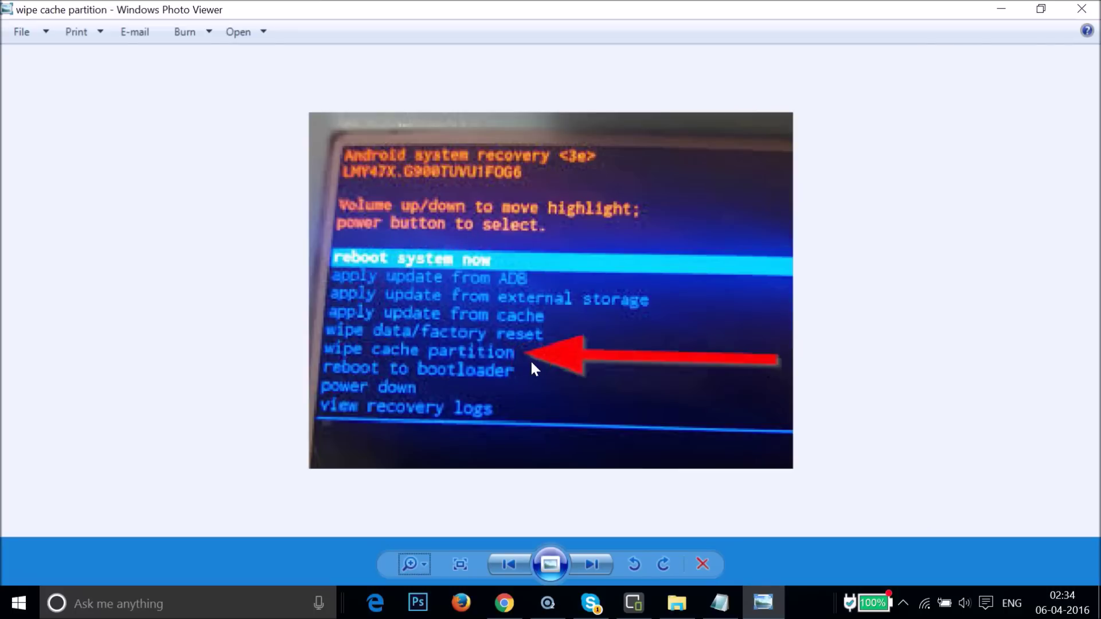
{"action": "left_click", "coordinate": [1002, 10]}
{"action": "left_click", "coordinate": [1002, 10]}
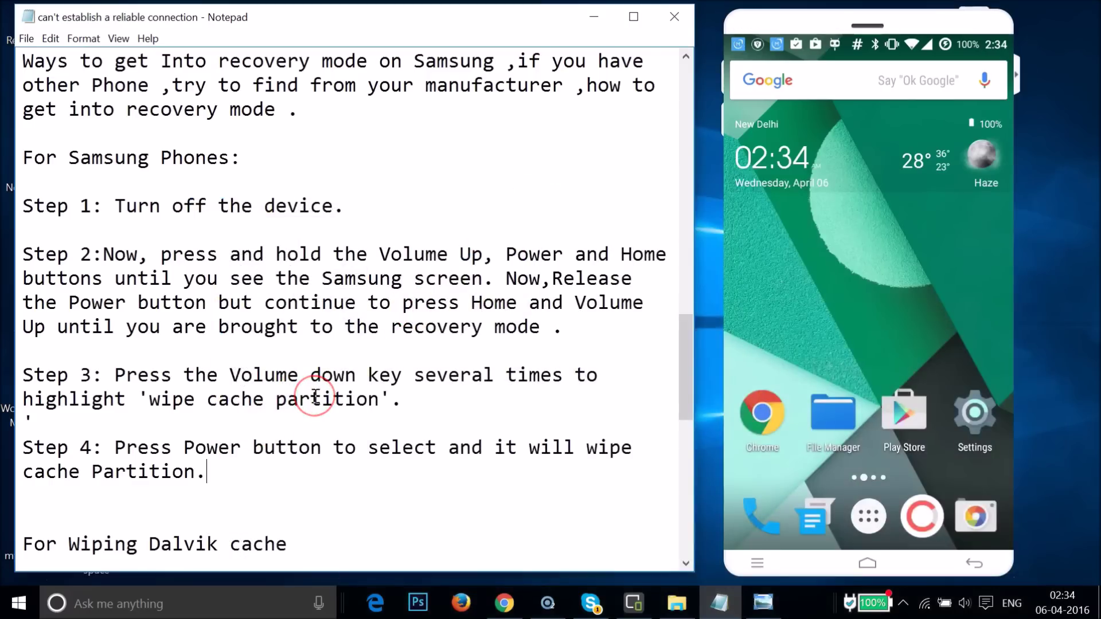
Read the Dalvik cache wiping steps in the notes and examine the enlarged "dalvikwipeproc" picture showing the recovery menu sequence
{"action": "scroll", "coordinate": [315, 397], "scroll_direction": "down", "scroll_amount": 4}
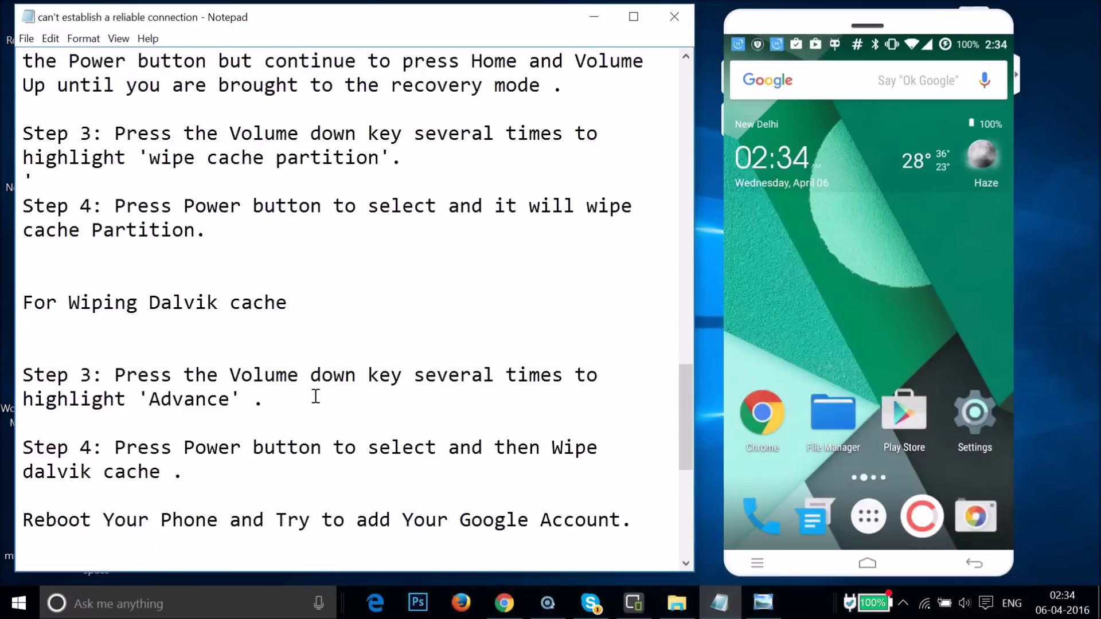
{"action": "scroll", "coordinate": [316, 396], "scroll_direction": "down", "scroll_amount": 2}
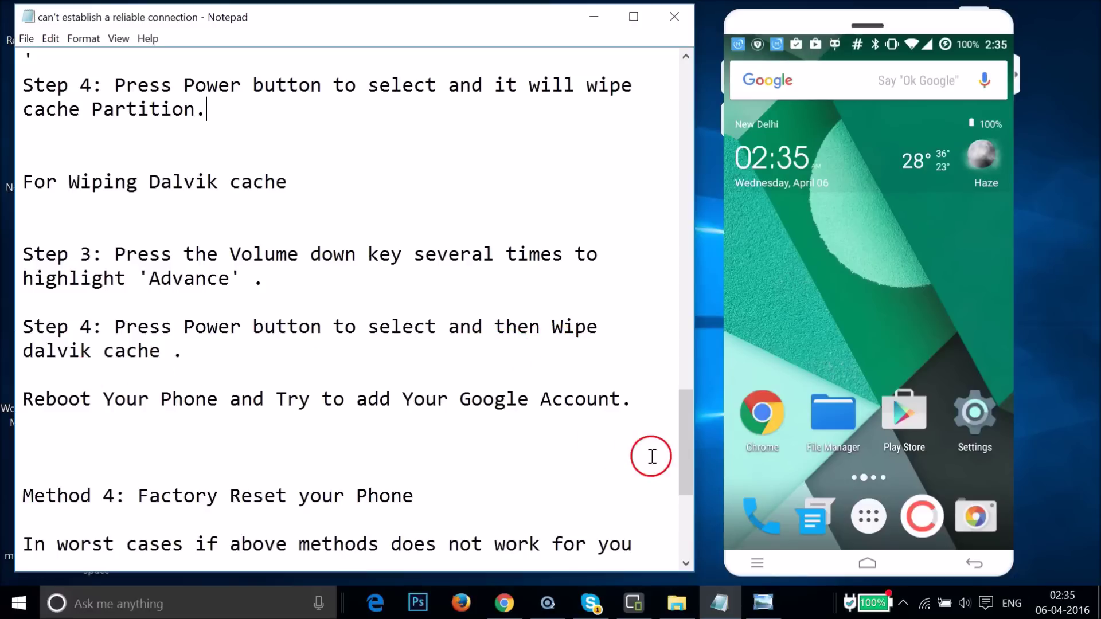
{"action": "left_click", "coordinate": [680, 602]}
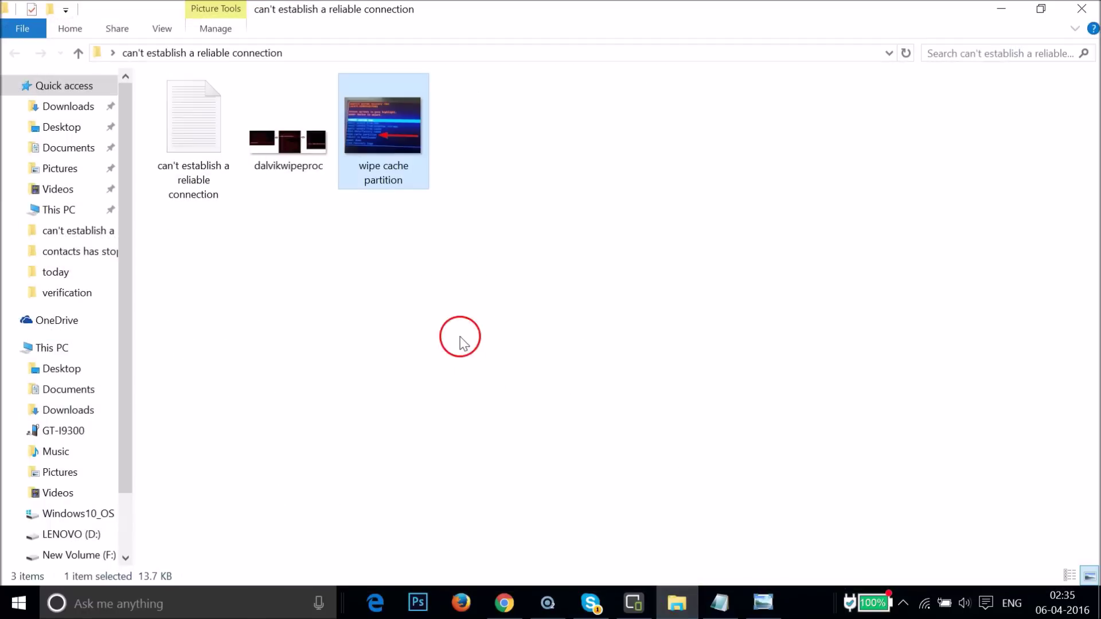
{"action": "double_click", "coordinate": [308, 176]}
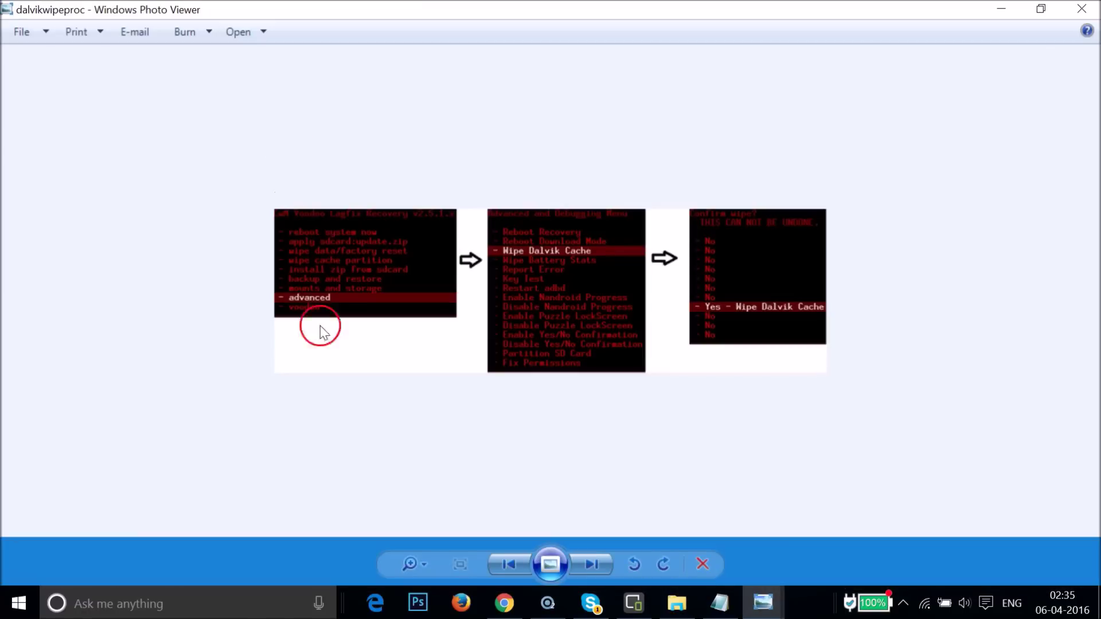
{"action": "left_click", "coordinate": [426, 564]}
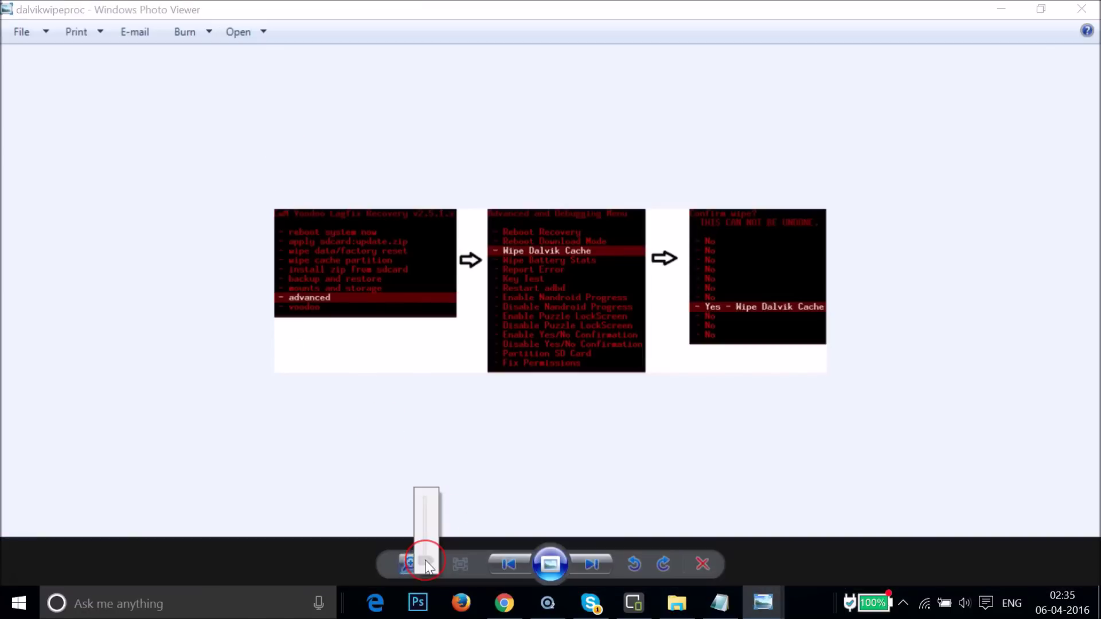
{"action": "left_click_drag", "start_coordinate": [427, 564], "coordinate": [426, 541]}
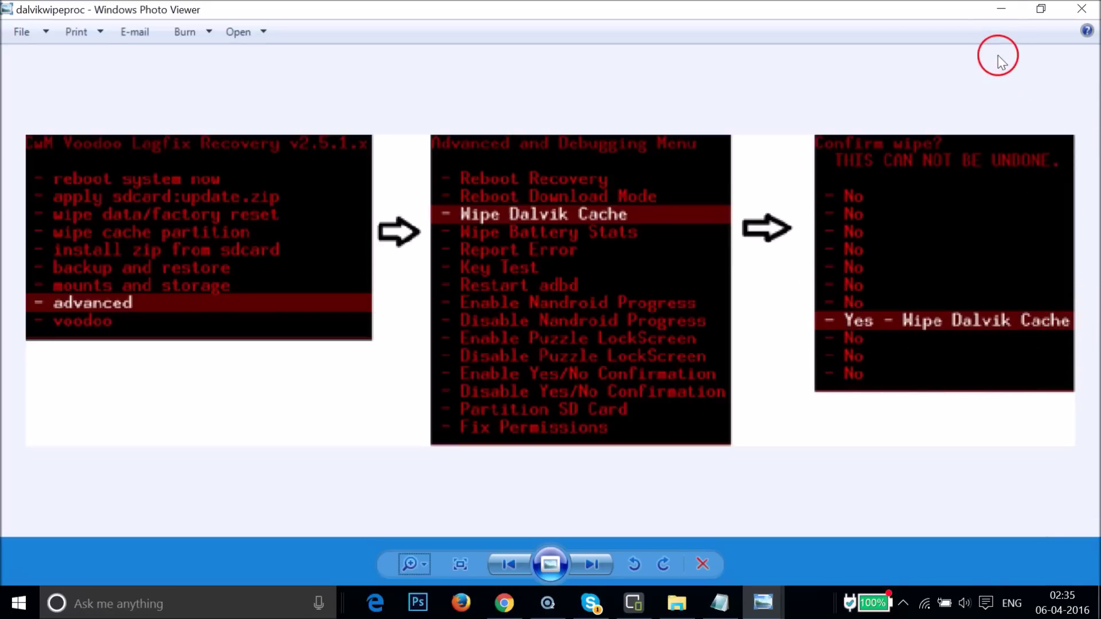
{"action": "left_click", "coordinate": [1001, 9]}
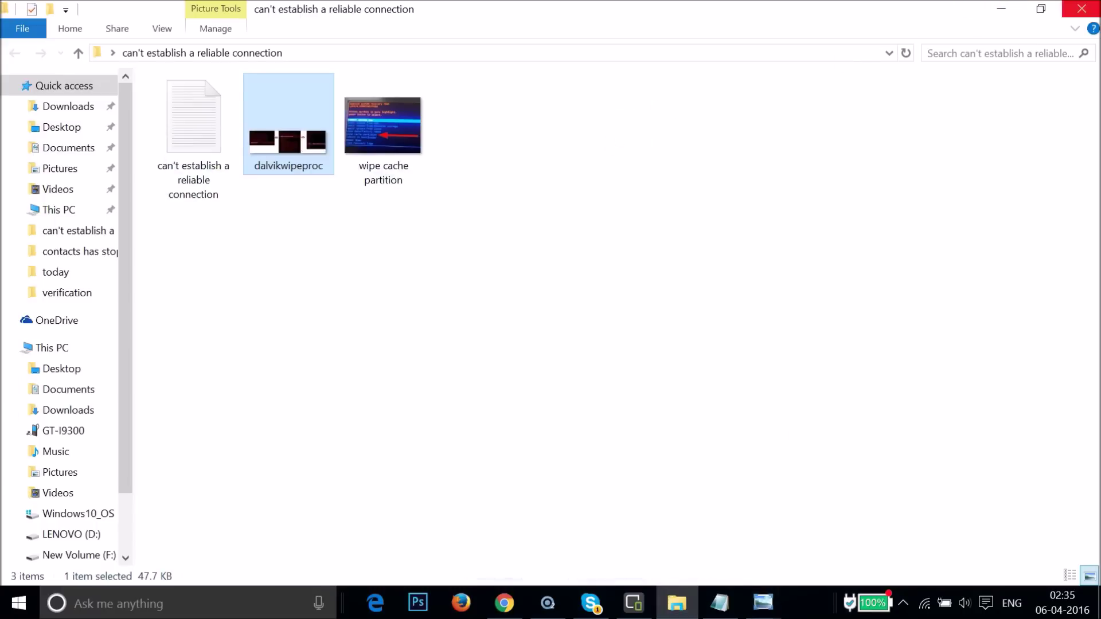
{"action": "left_click", "coordinate": [1001, 9]}
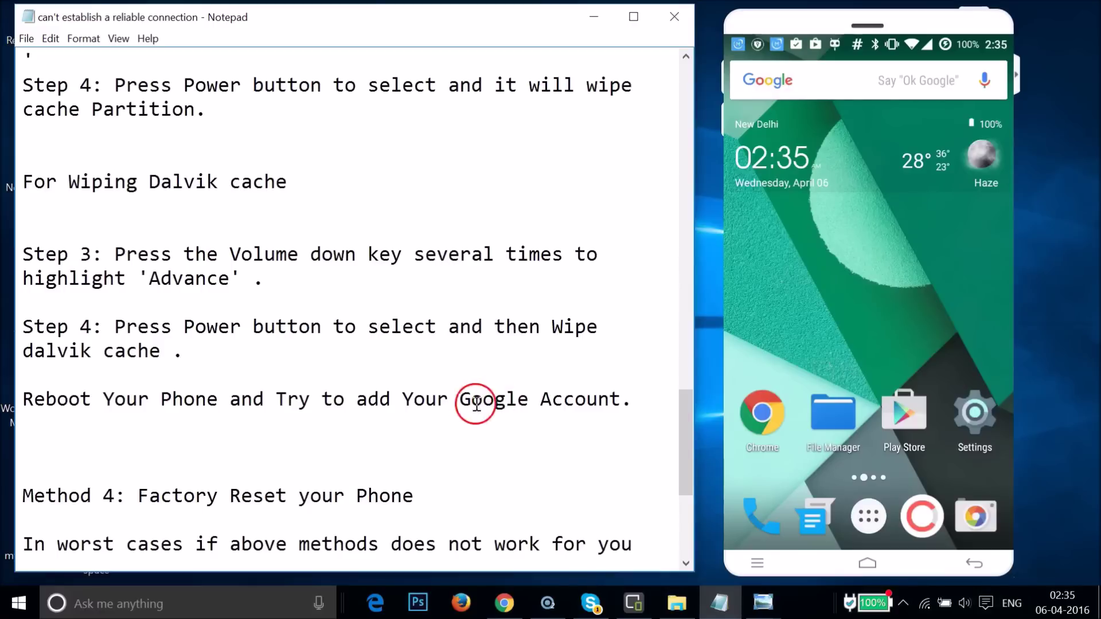
Read the Method 4 notes and open the factory data reset options under Backup & reset in the phone's Settings
{"action": "scroll", "coordinate": [408, 342], "scroll_direction": "up", "scroll_amount": 7}
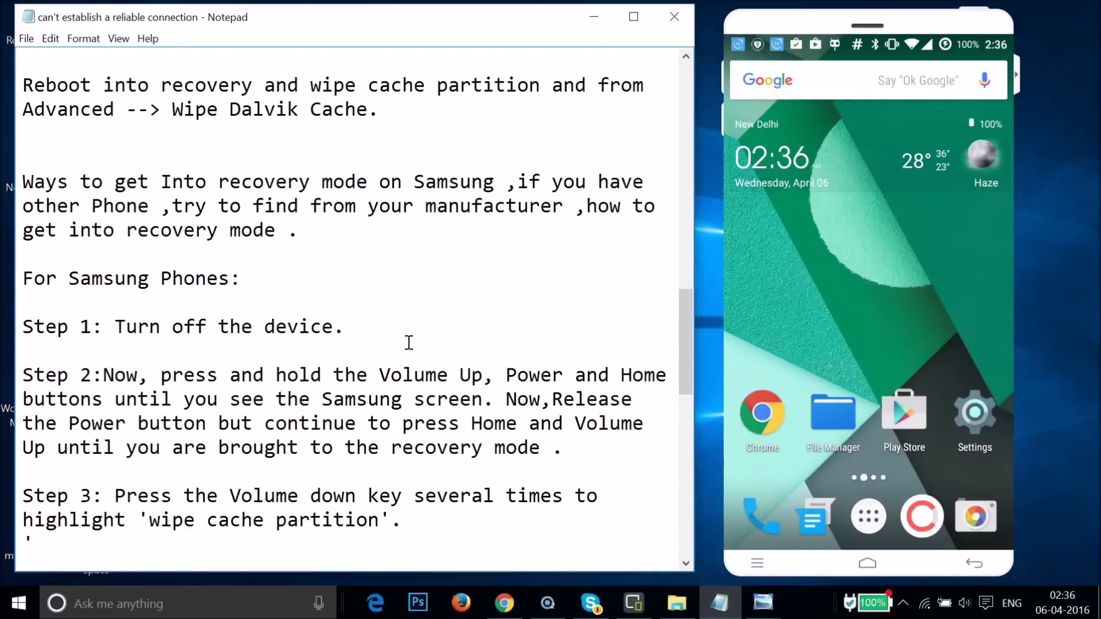
{"action": "scroll", "coordinate": [409, 342], "scroll_direction": "up", "scroll_amount": 3}
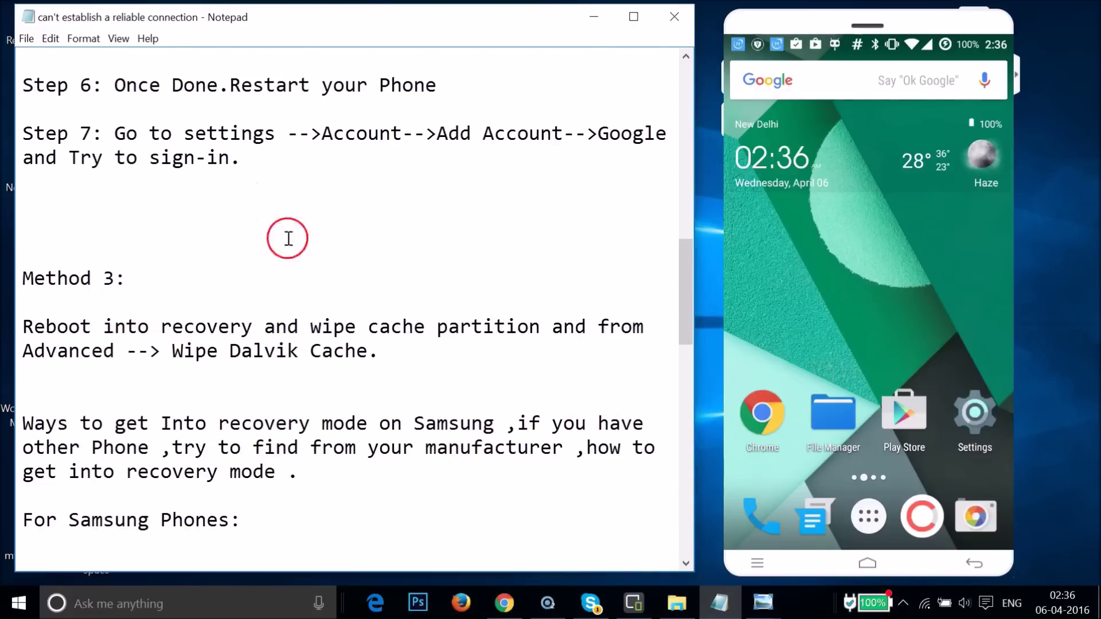
{"action": "scroll", "coordinate": [404, 334], "scroll_direction": "down", "scroll_amount": 8}
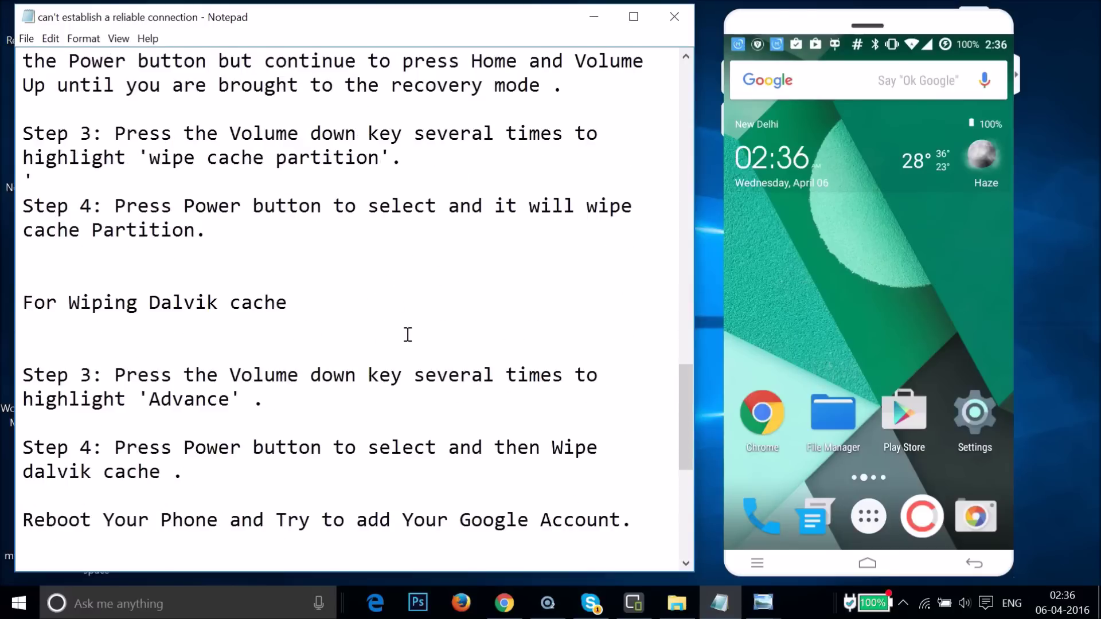
{"action": "scroll", "coordinate": [406, 333], "scroll_direction": "down", "scroll_amount": 5}
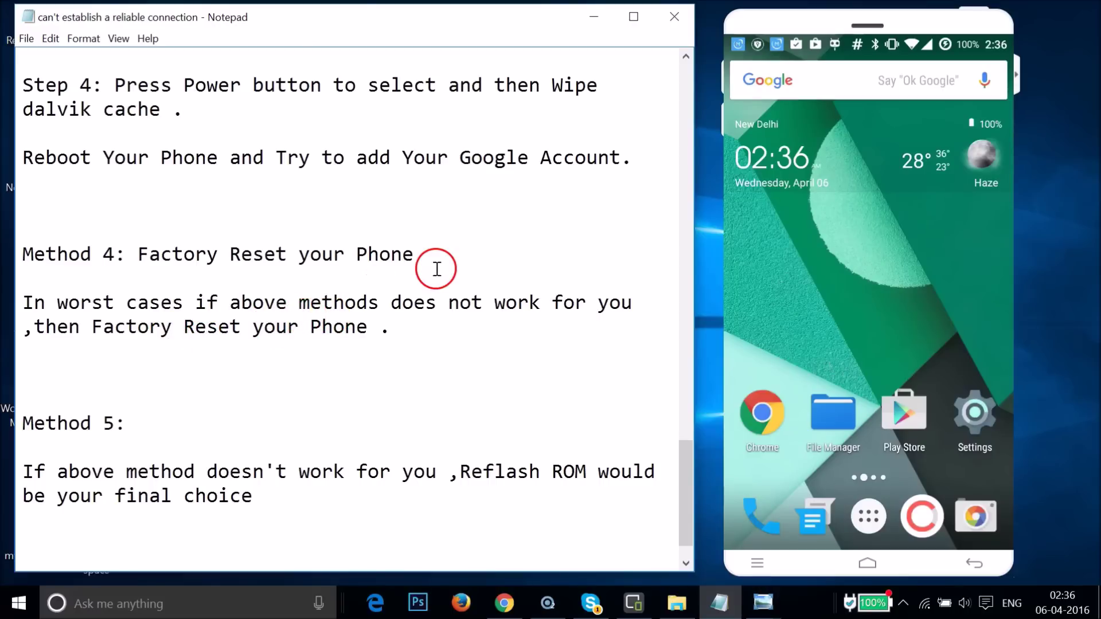
{"action": "left_click", "coordinate": [982, 420]}
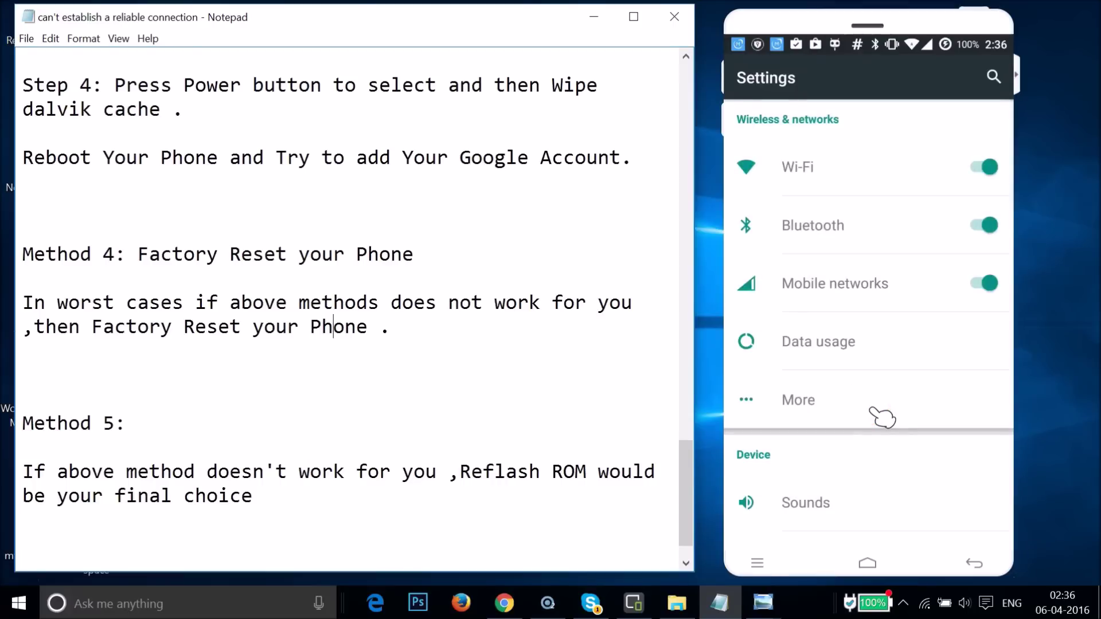
{"action": "scroll", "coordinate": [883, 418], "scroll_direction": "down", "scroll_amount": 10}
{"action": "scroll", "coordinate": [882, 417], "scroll_direction": "down", "scroll_amount": 5}
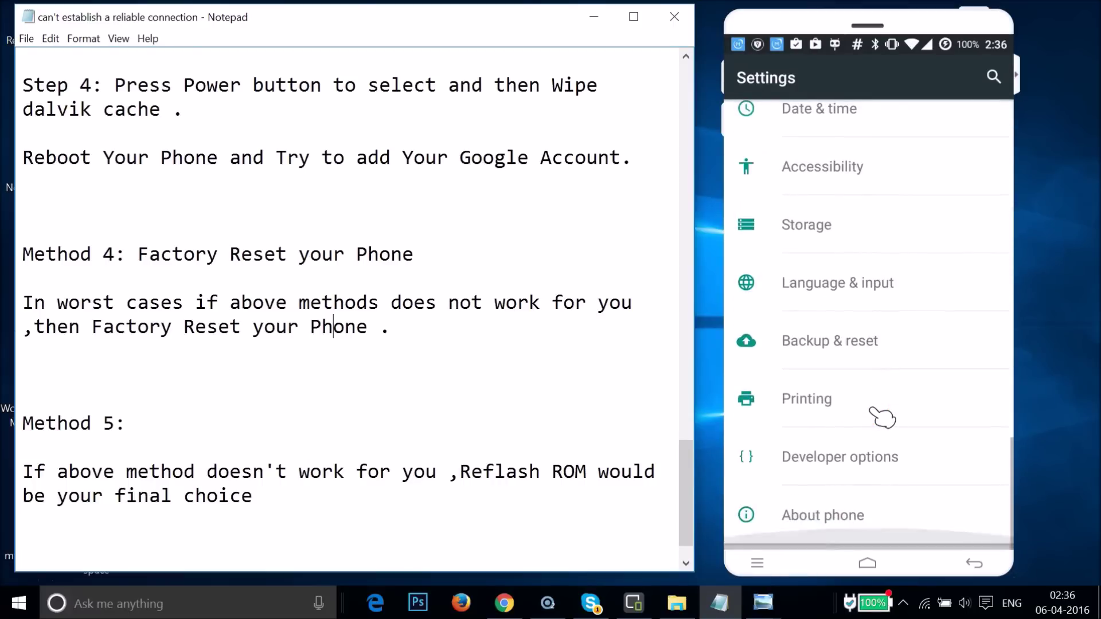
{"action": "left_click", "coordinate": [806, 348]}
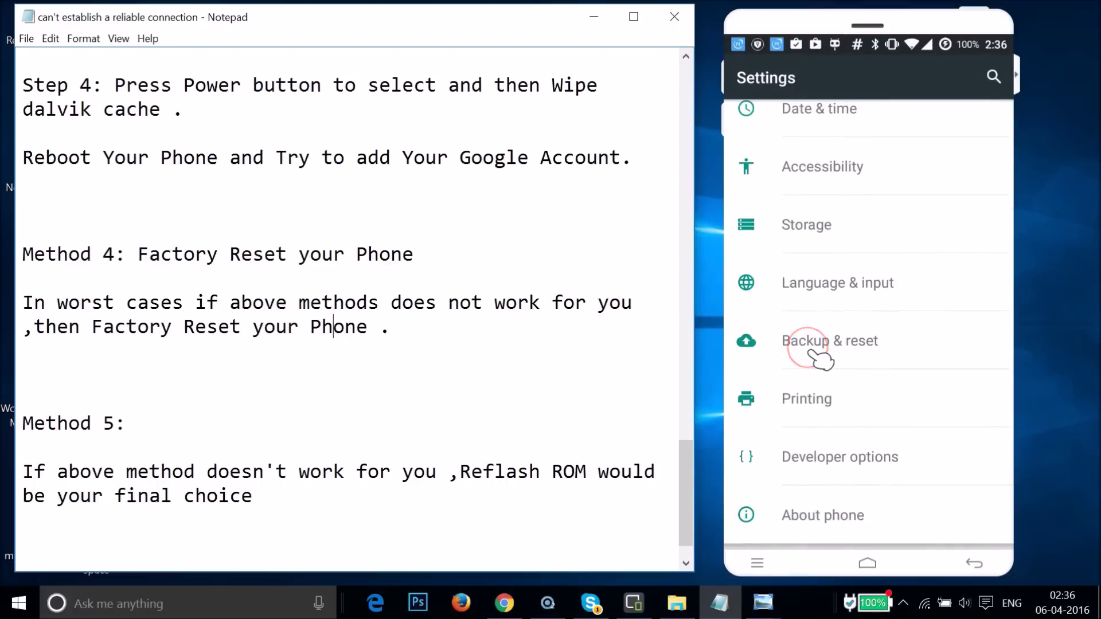
{"action": "left_click", "coordinate": [789, 394]}
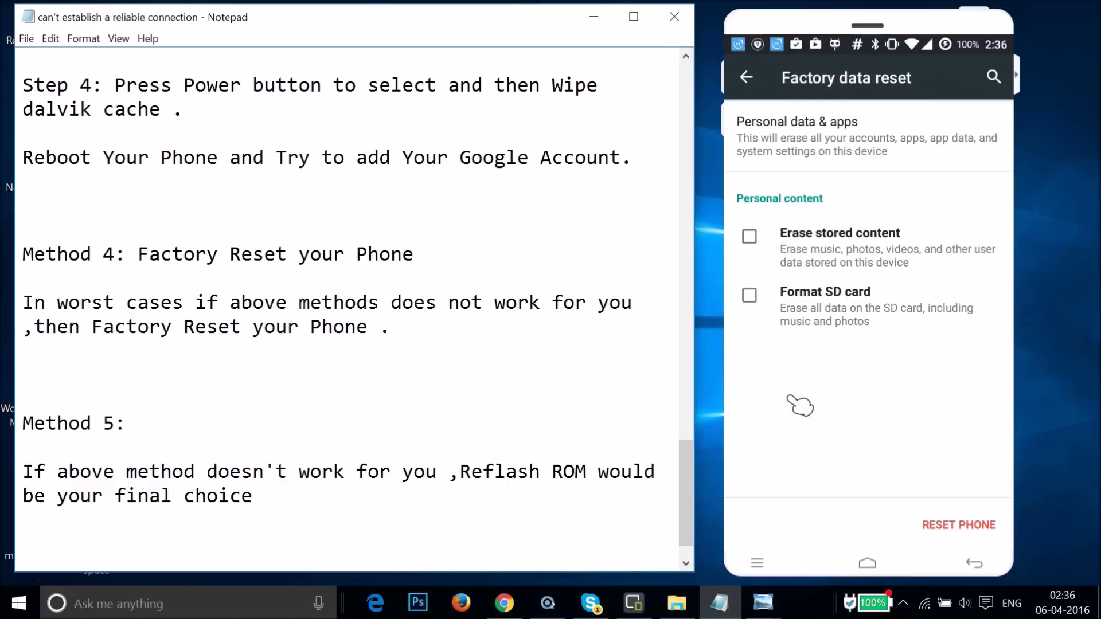
{"action": "left_click", "coordinate": [892, 524]}
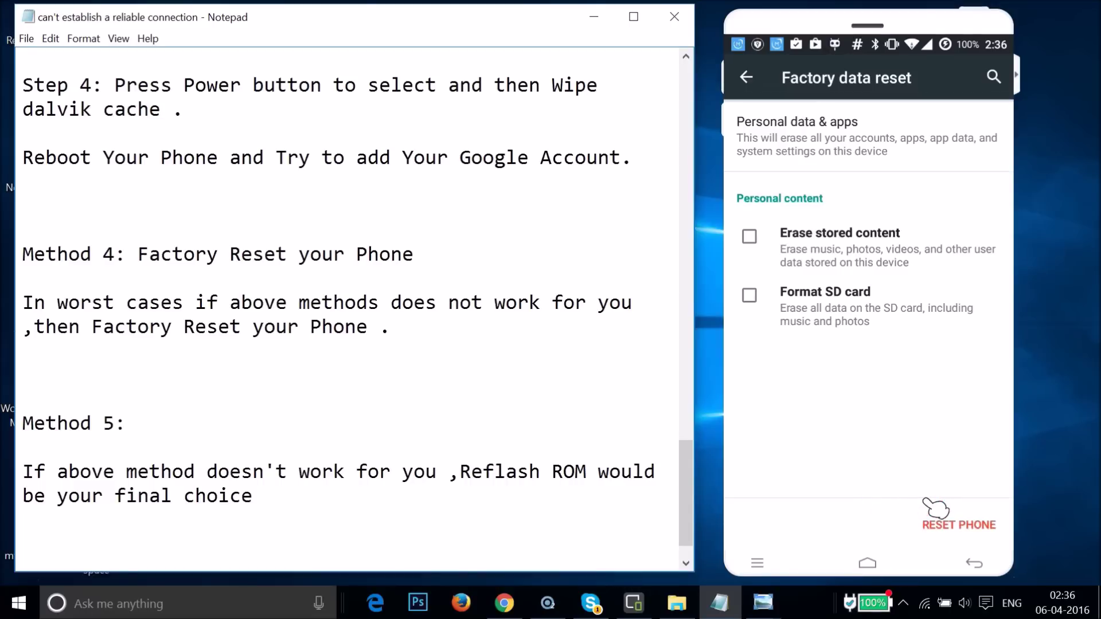
Review the notes through Method 5 on reflashing the ROM, leave the phone's Settings, and return to the start of the notes
{"action": "left_click", "coordinate": [384, 326]}
{"action": "scroll", "coordinate": [357, 323], "scroll_direction": "up", "scroll_amount": 15}
{"action": "scroll", "coordinate": [357, 323], "scroll_direction": "down", "scroll_amount": 20}
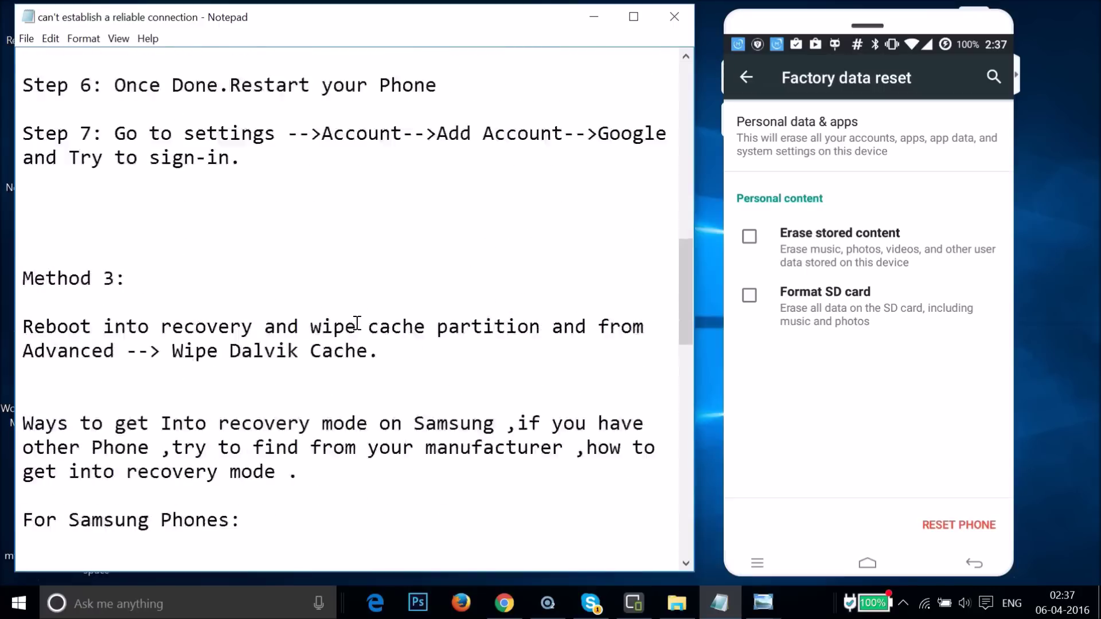
{"action": "scroll", "coordinate": [357, 323], "scroll_direction": "down", "scroll_amount": 6}
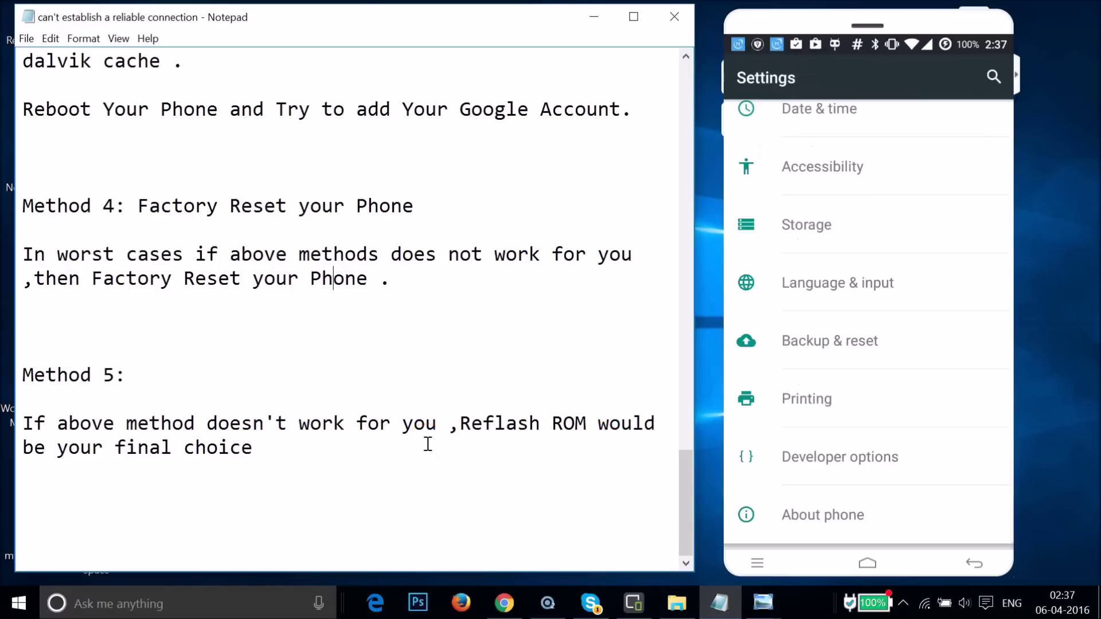
{"action": "left_click", "coordinate": [269, 353]}
{"action": "key", "text": "ctrl+Home"}
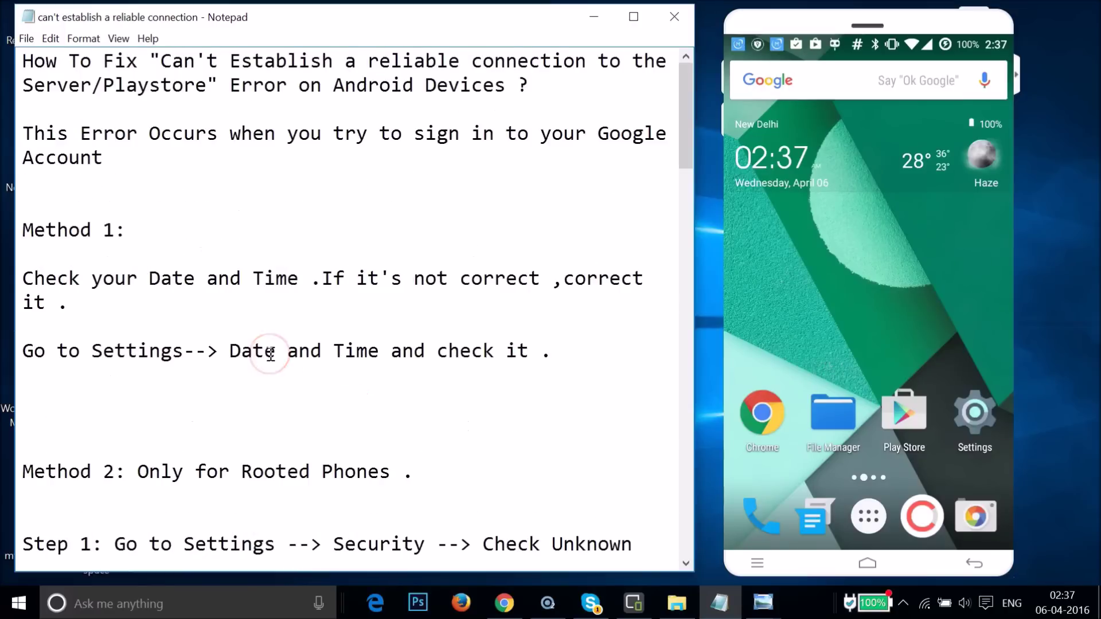